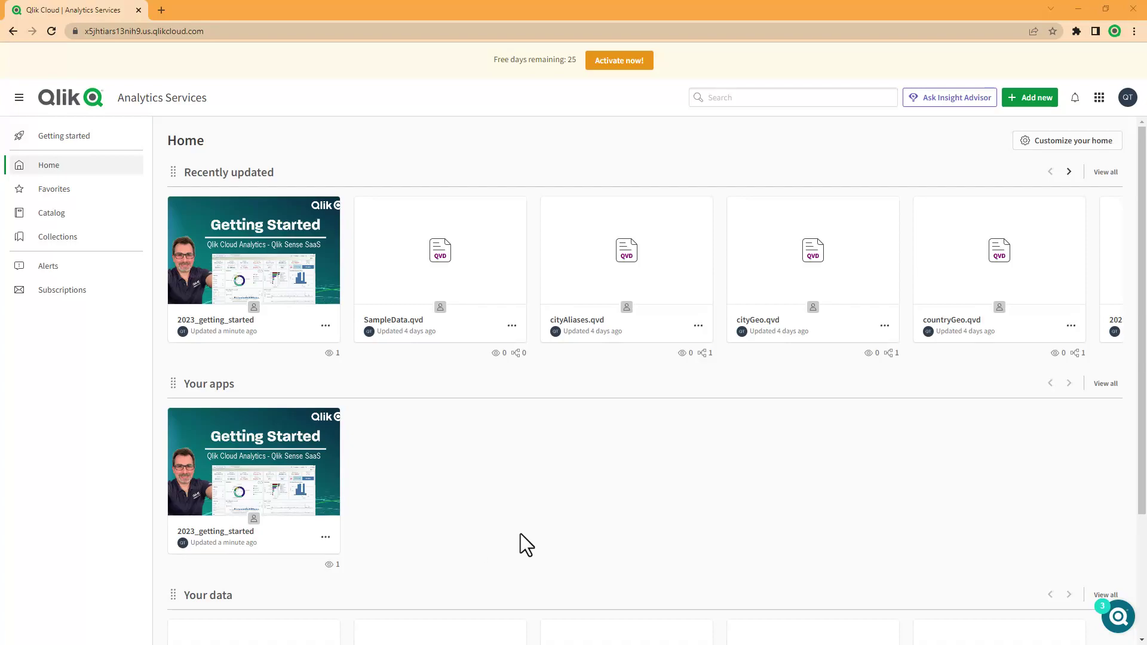
Create a new space named 'Sales Development', keeping the Shared type selected.
left_click(1030, 100)
left_click(946, 362)
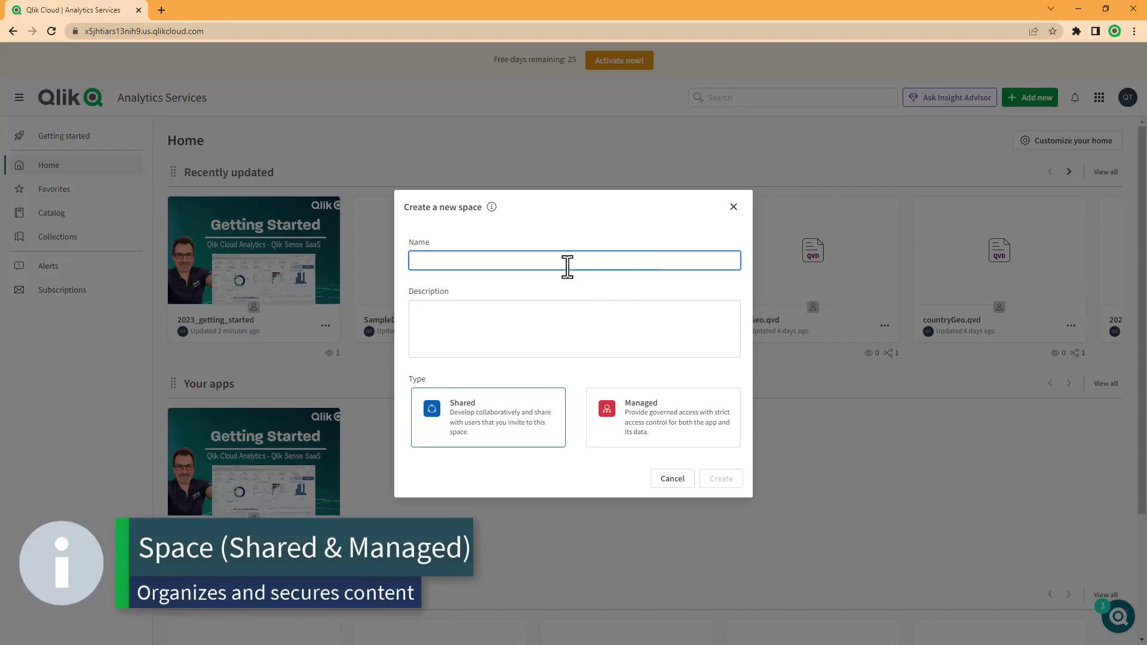
type("Sales Development")
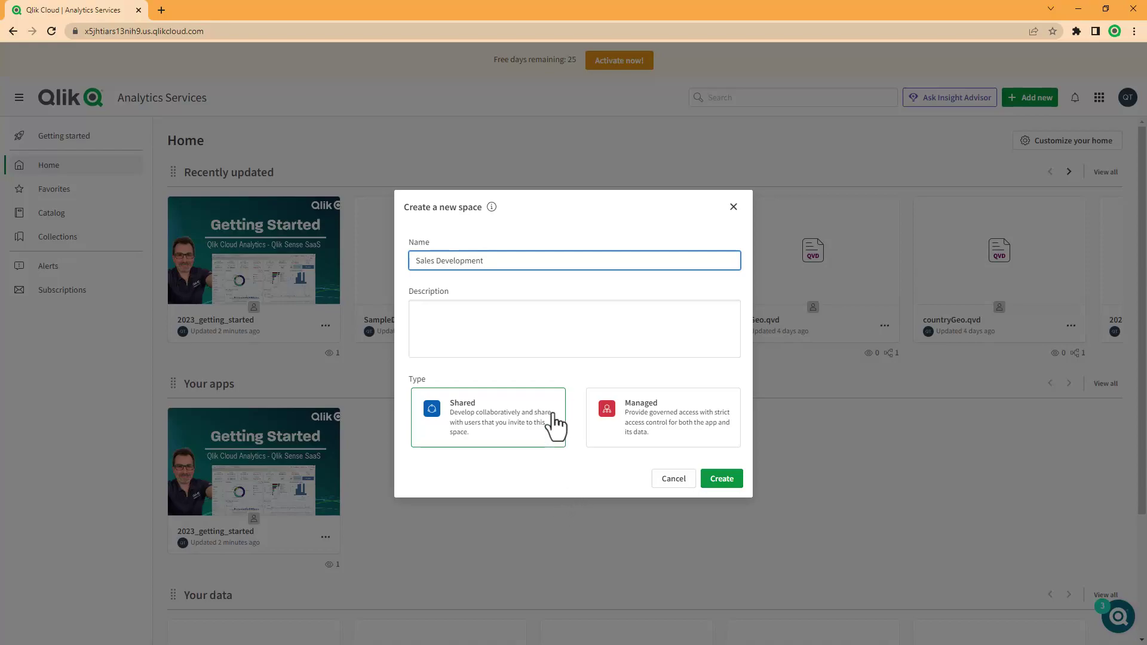
left_click(722, 479)
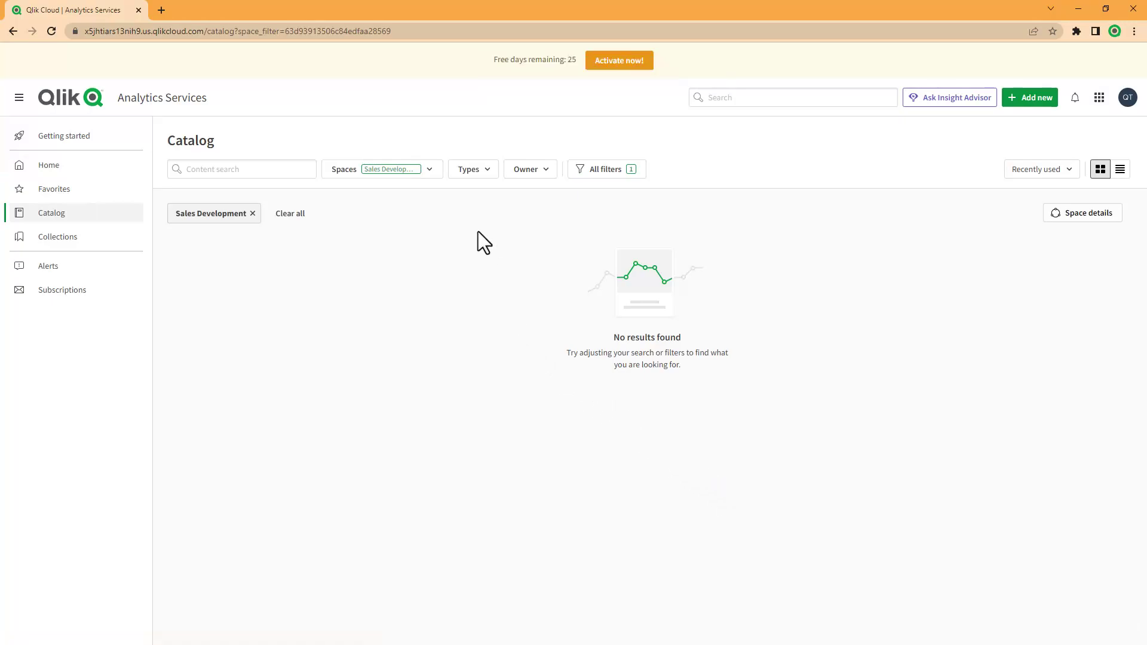
Filter the catalog to the personal space and move the 2023_getting_started app into Sales Development.
left_click(430, 172)
left_click(390, 217)
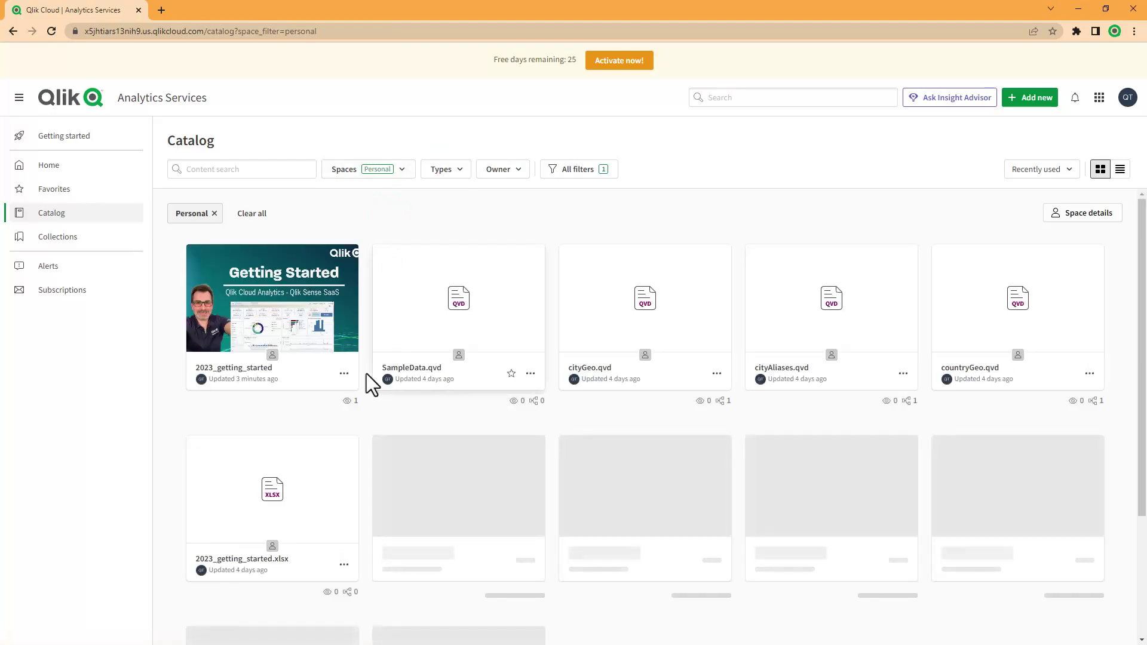
left_click(352, 375)
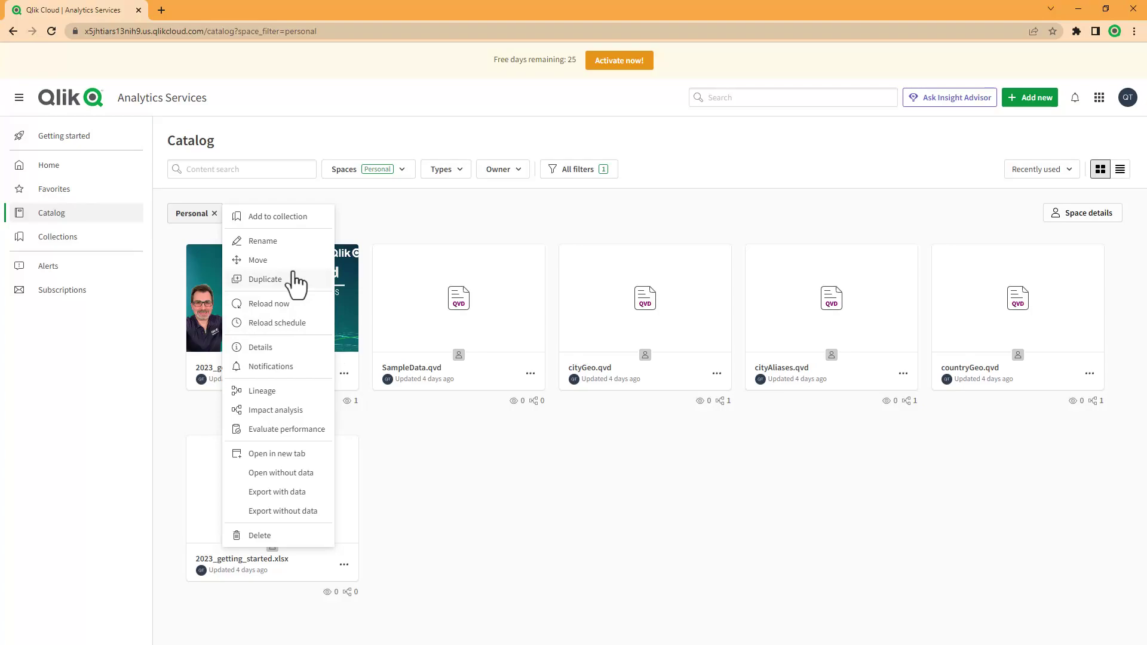
left_click(288, 260)
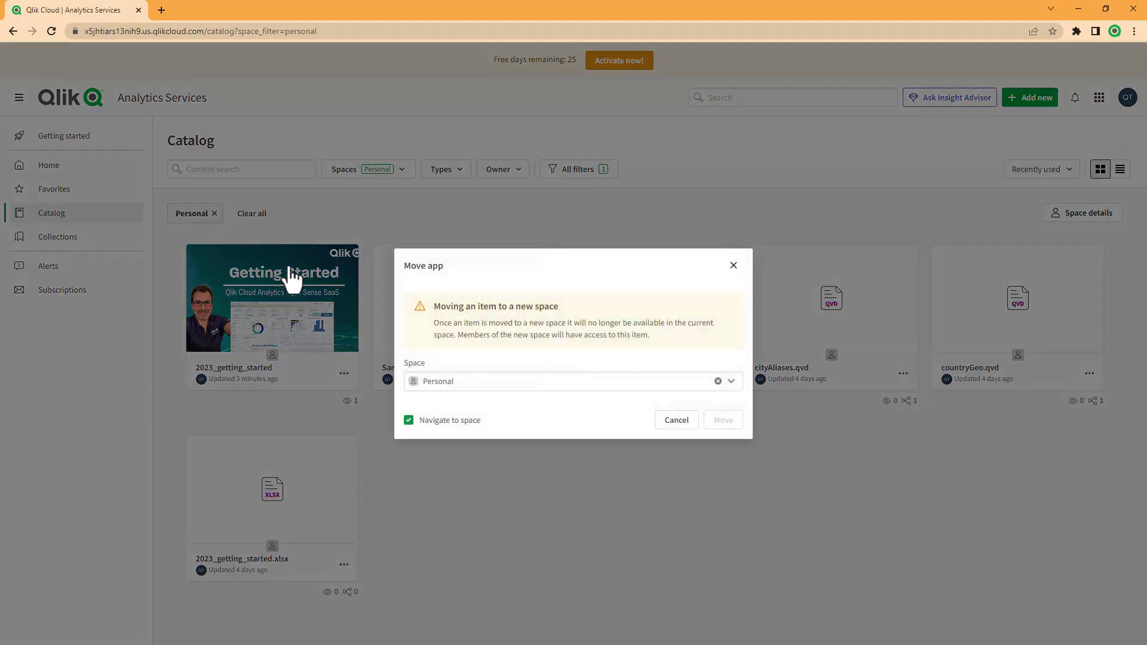
left_click(457, 385)
left_click(730, 384)
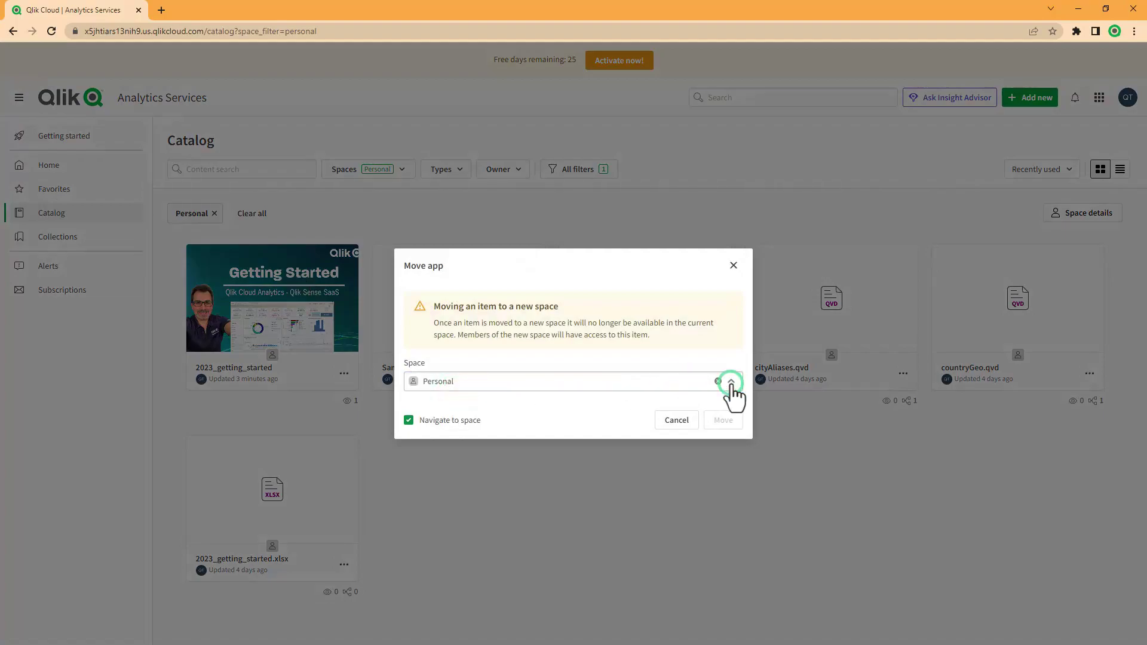
left_click(518, 420)
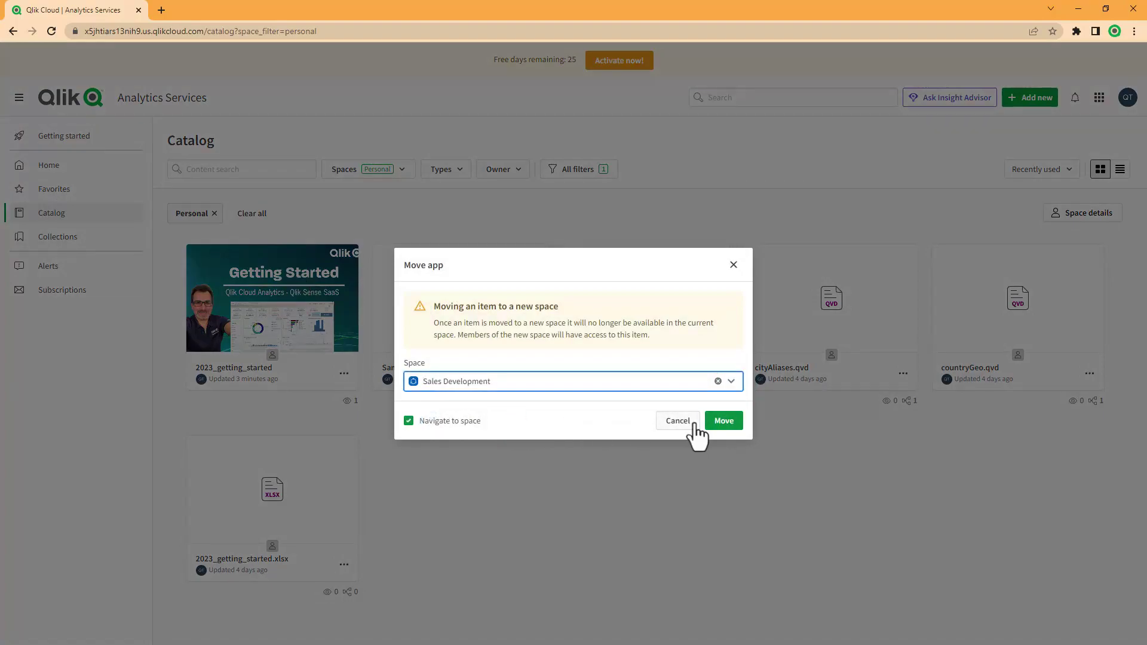
left_click(726, 422)
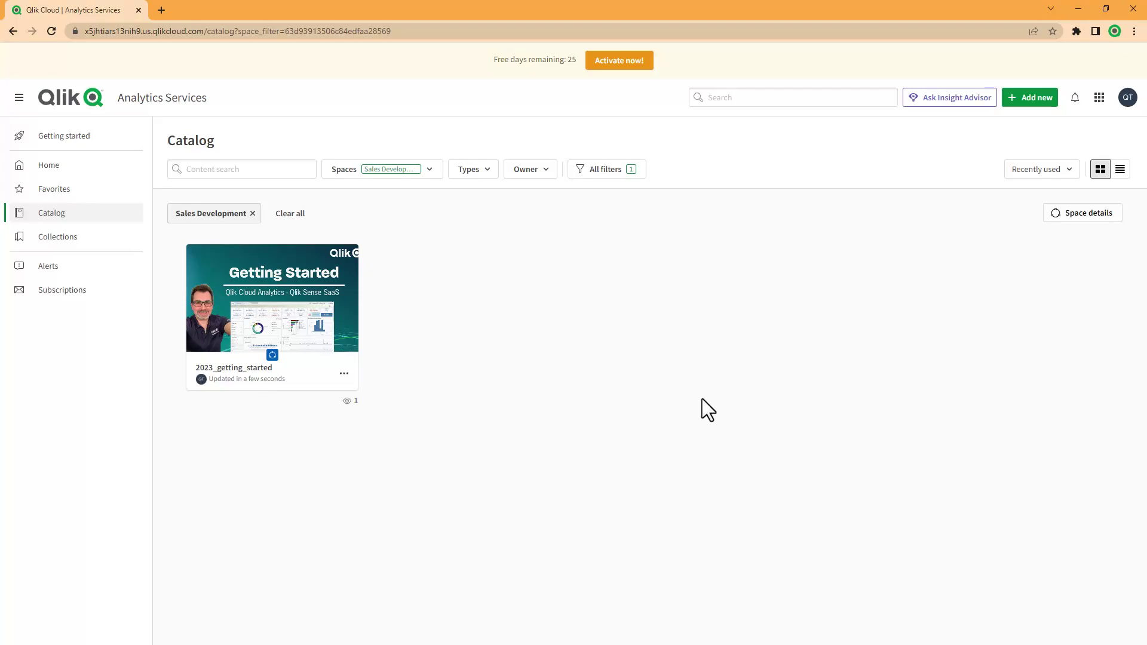
left_click(1099, 100)
In Management Console Users, invite the new user's Gmail address and refresh to see the pending invite.
left_click(1052, 206)
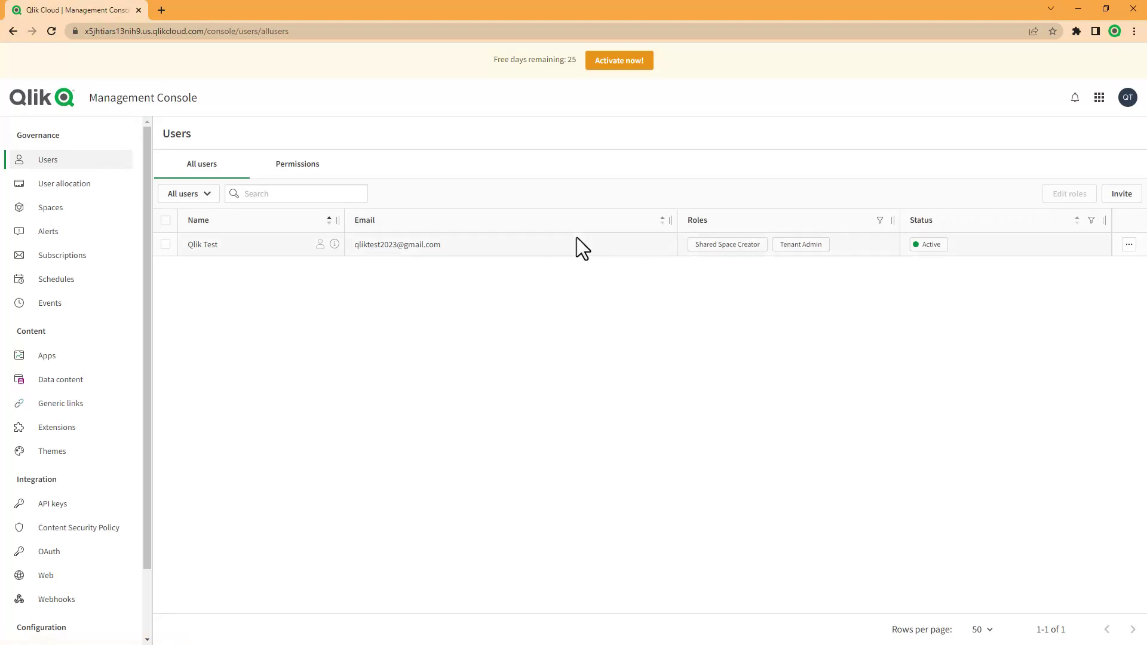
left_click(1129, 196)
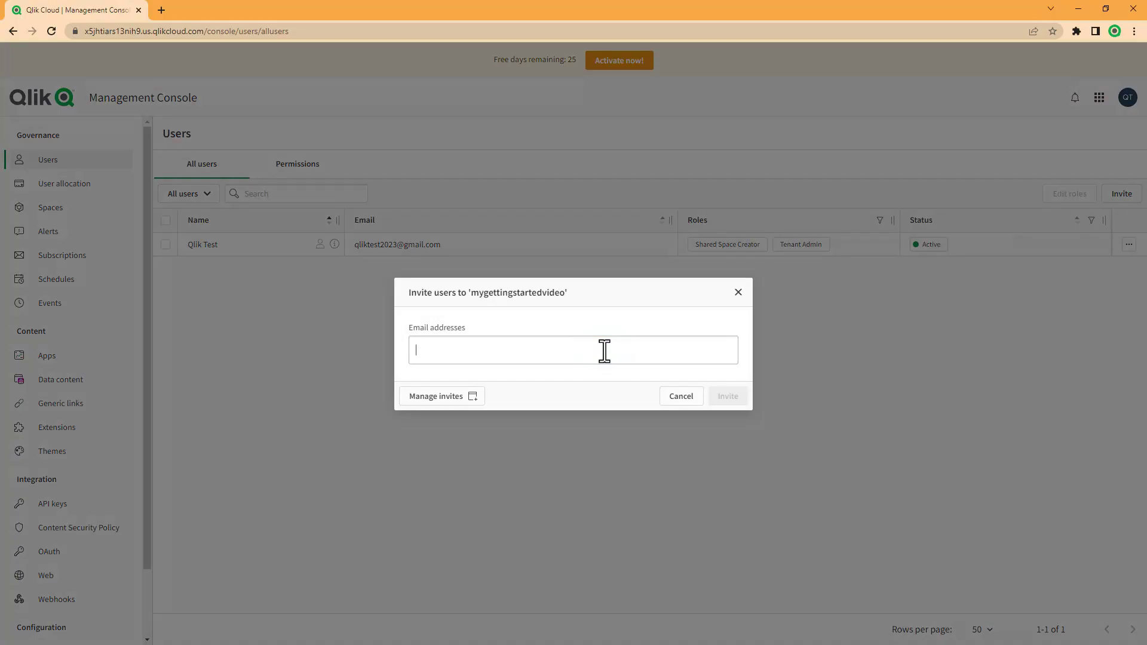
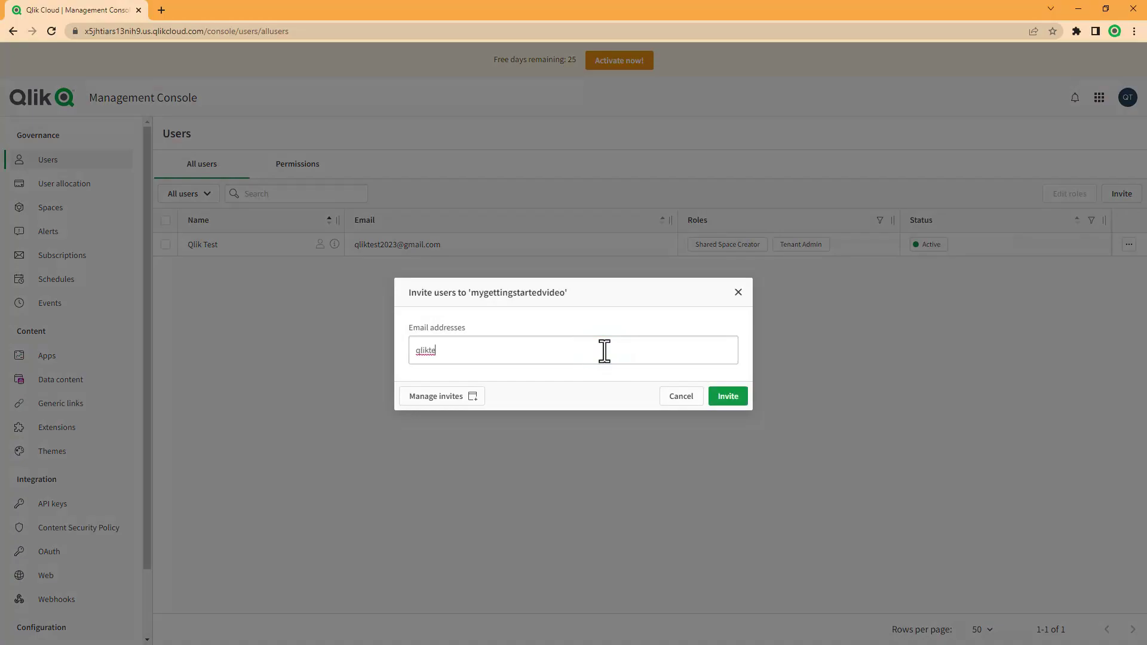
left_click(722, 400)
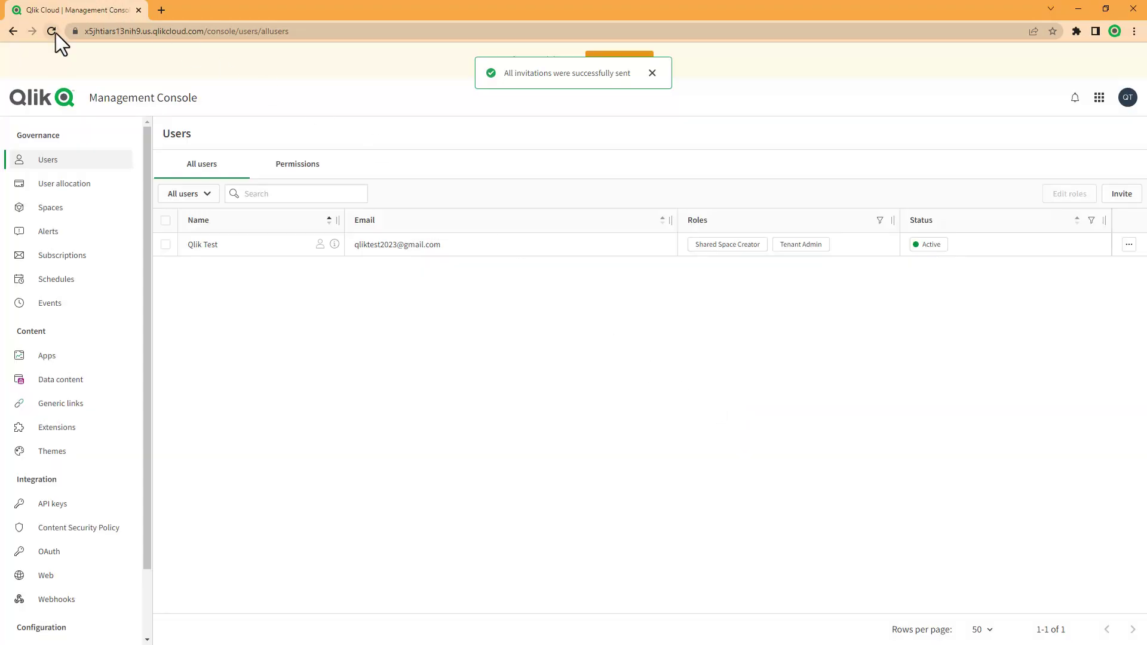
left_click(54, 32)
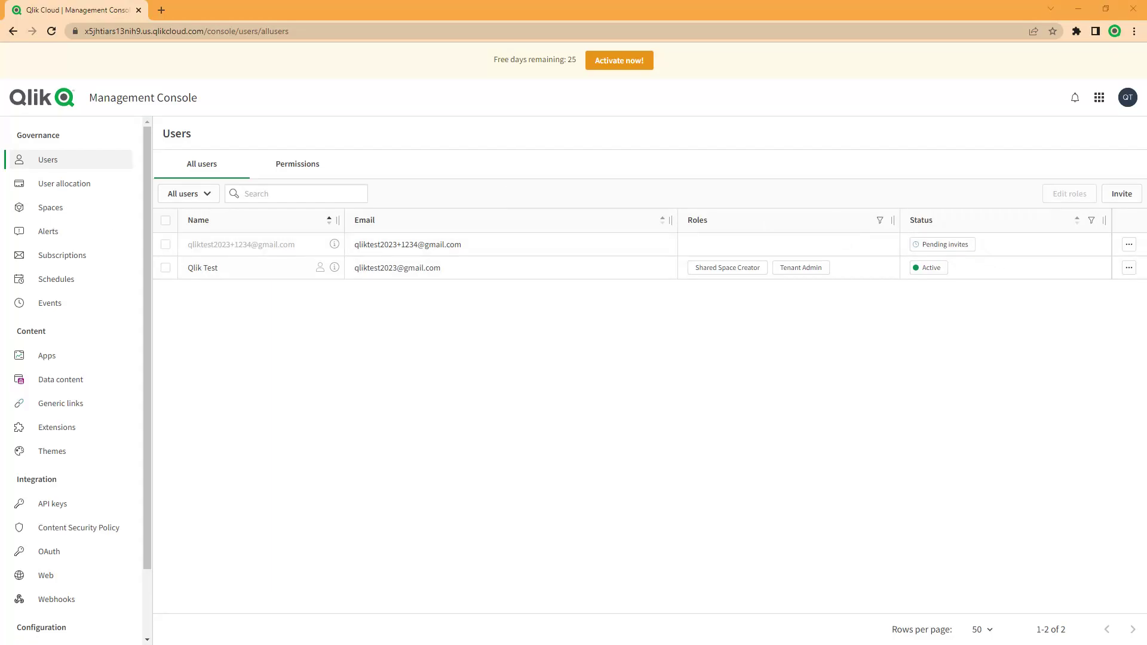
key("alt+Tab")
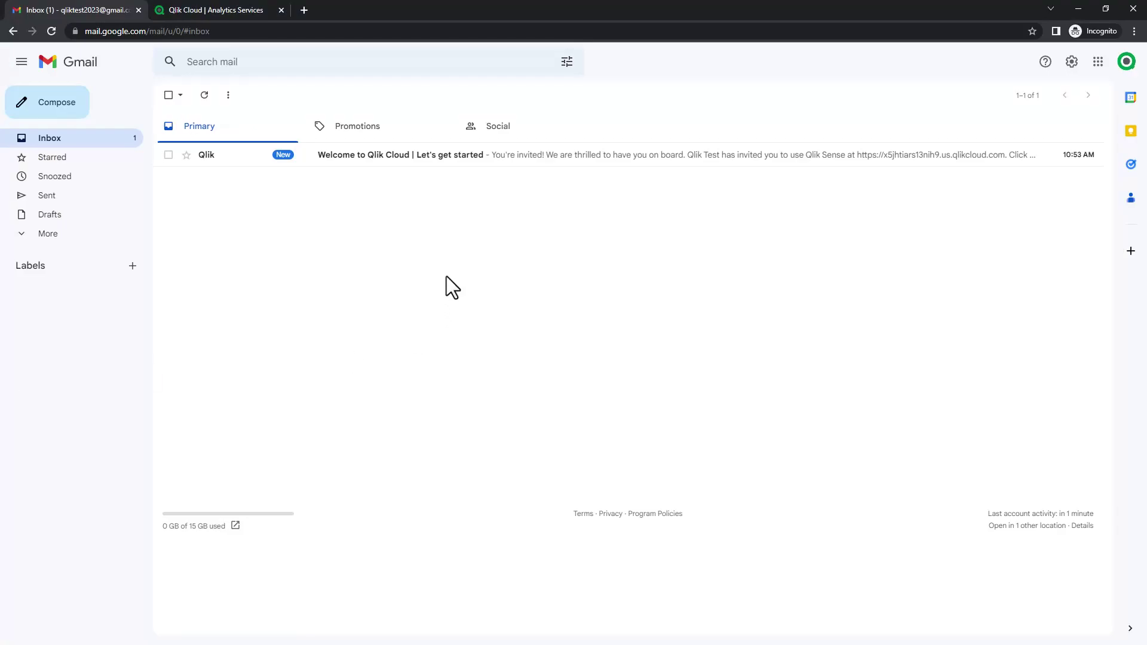
Open the Welcome to Qlik Cloud e-mail and follow its Get Started link.
left_click(376, 154)
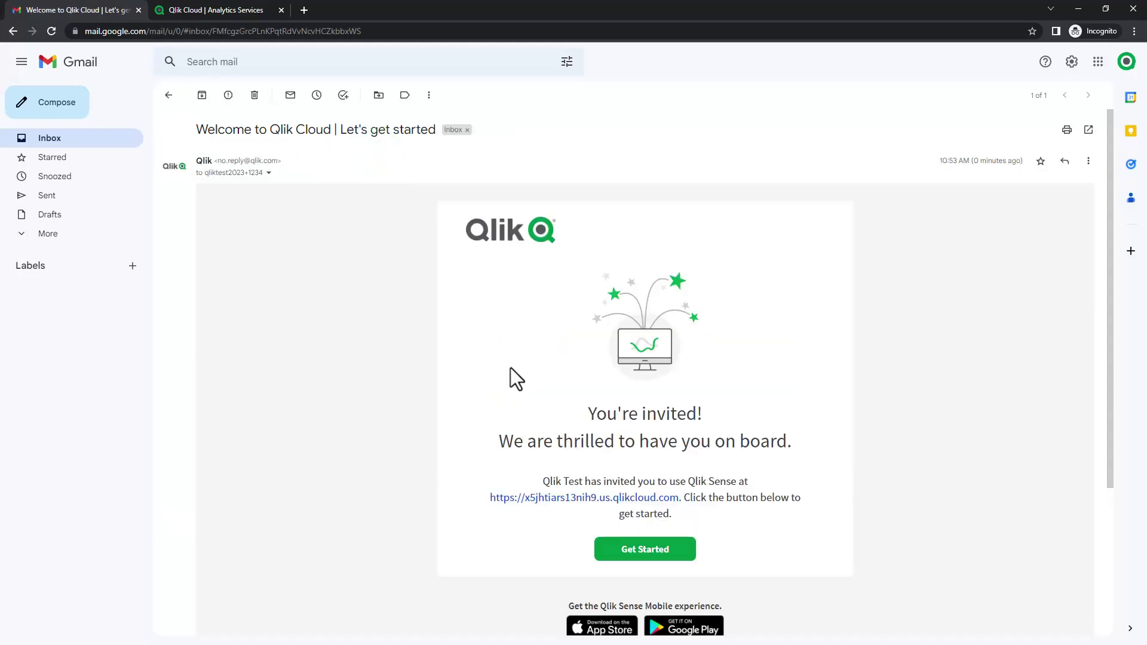
left_click(624, 562)
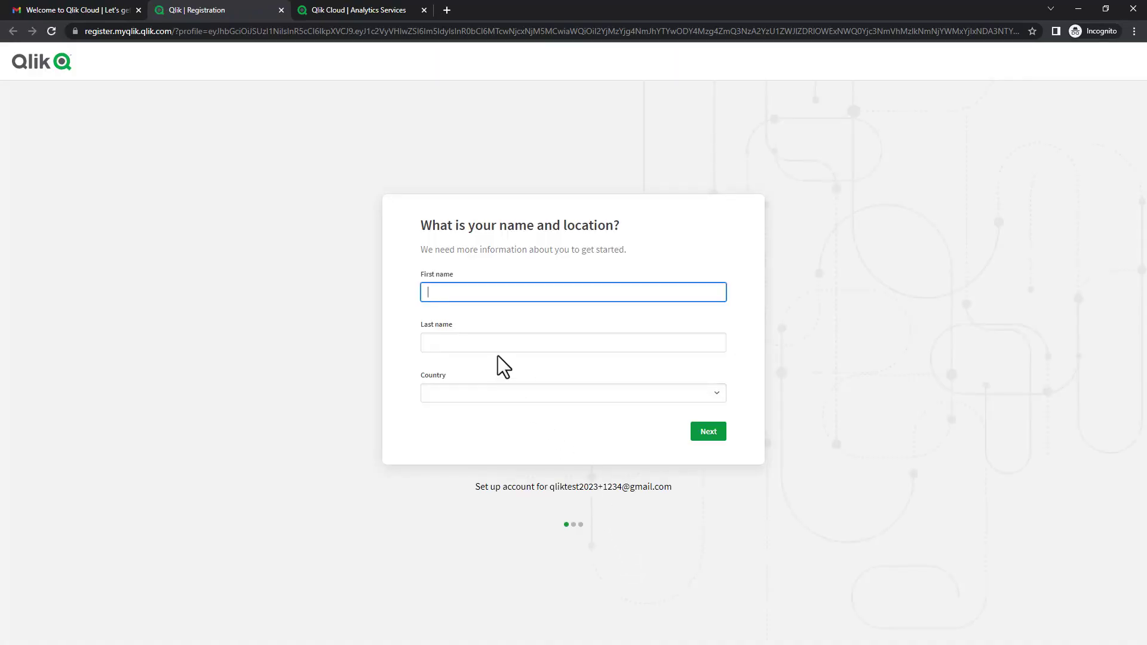
Enter the user's first and last name and set the location to USA, Florida.
type("Mike")
key("Tab")
type("Doe")
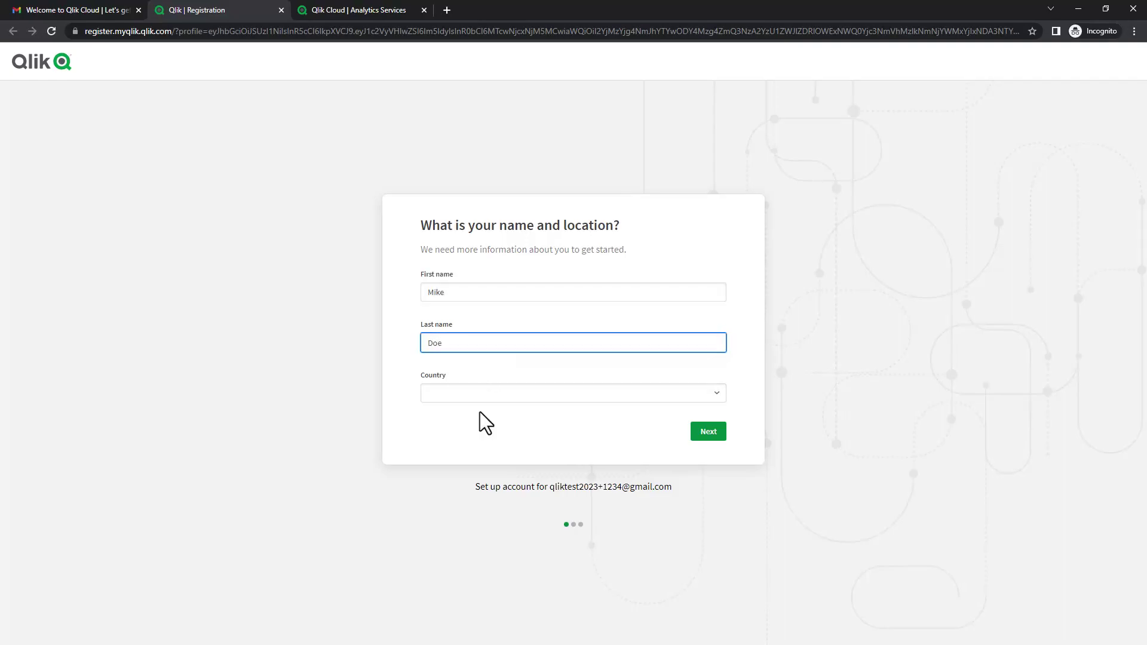
left_click(485, 396)
scroll(522, 340, "down", 4)
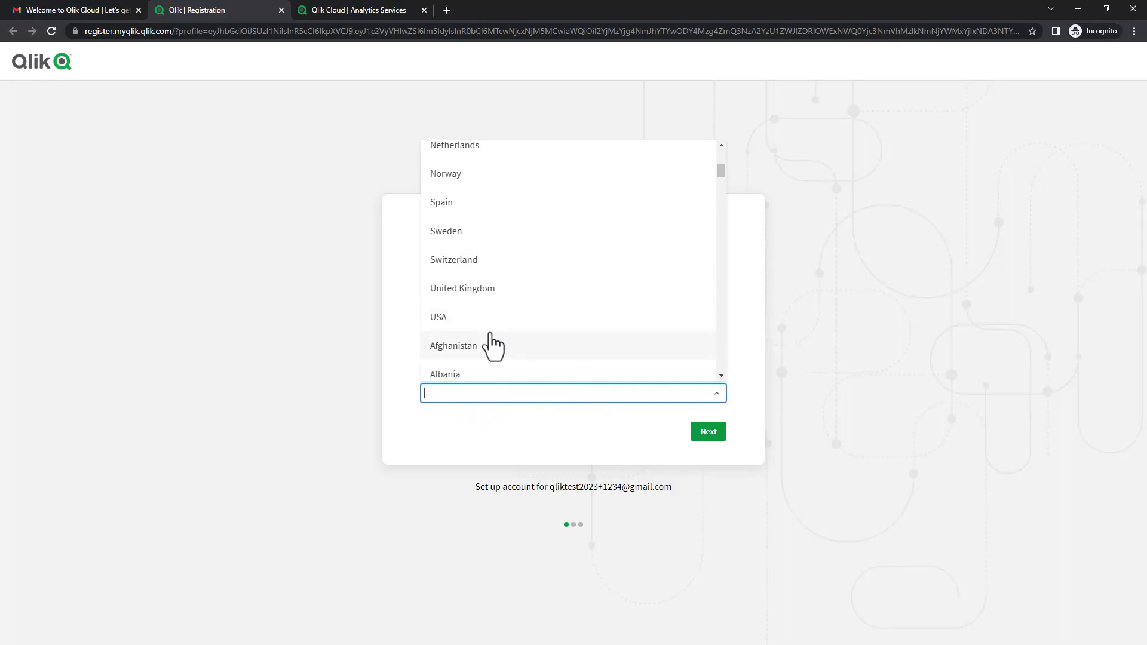
left_click(484, 316)
left_click(478, 418)
scroll(466, 352, "down", 3)
left_click(457, 377)
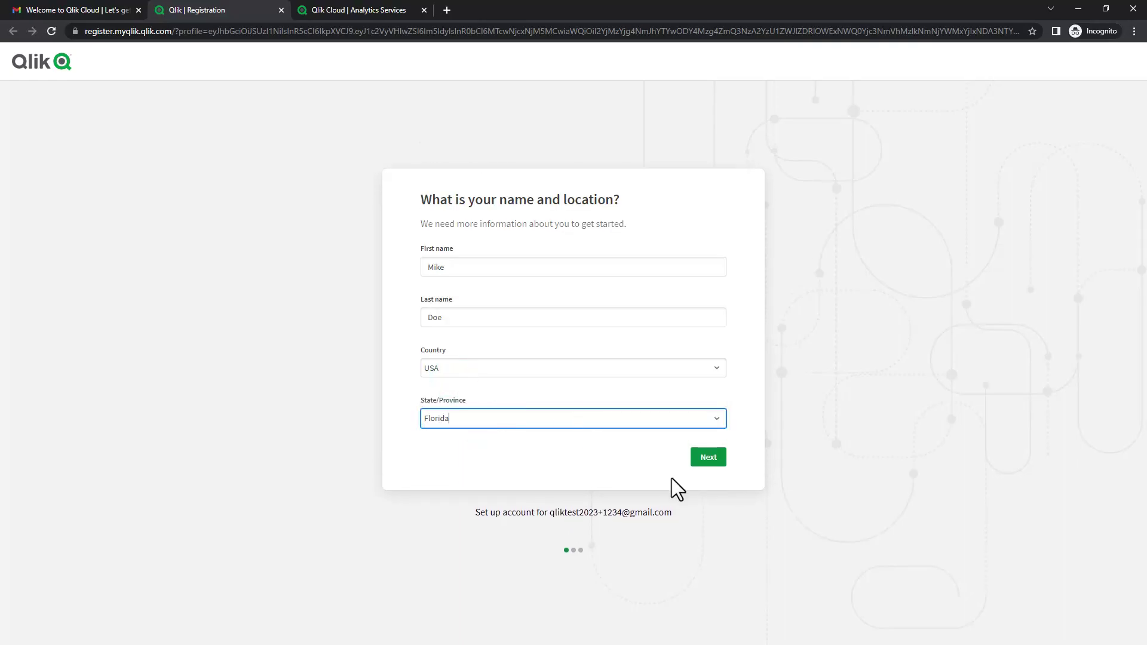
left_click(710, 458)
Set occupation 'manager' and company 'Qlik', choose a password, accept the terms, and create the account.
type("manager")
left_click(487, 343)
type("Qlik")
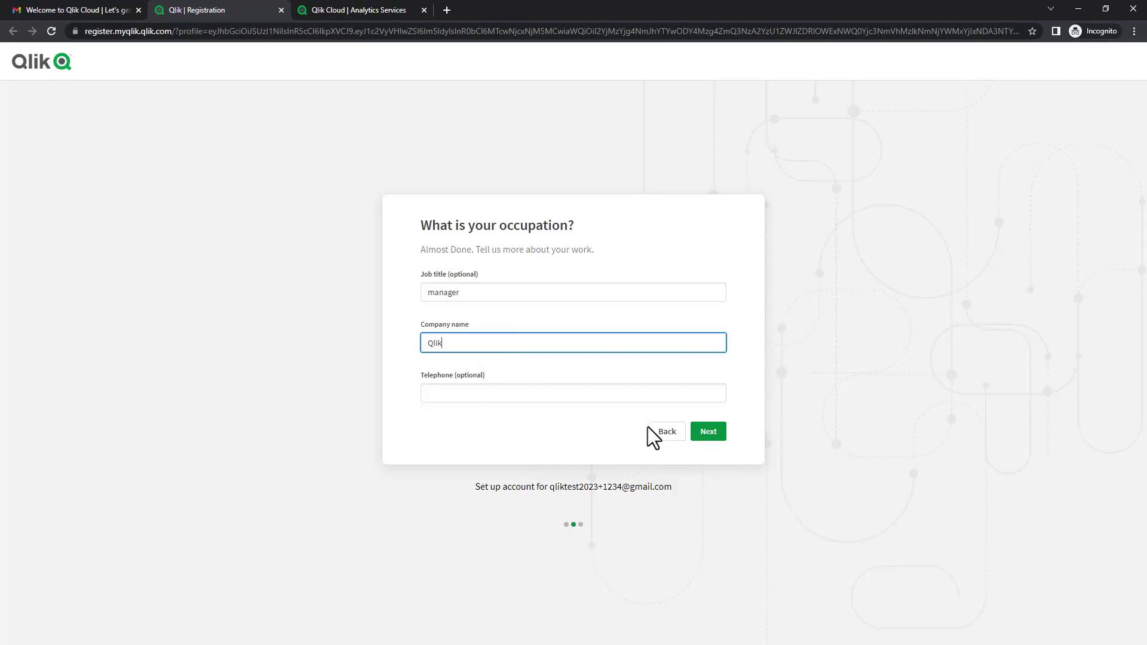
left_click(709, 434)
type("••••••••••••••")
left_click(426, 387)
left_click(674, 421)
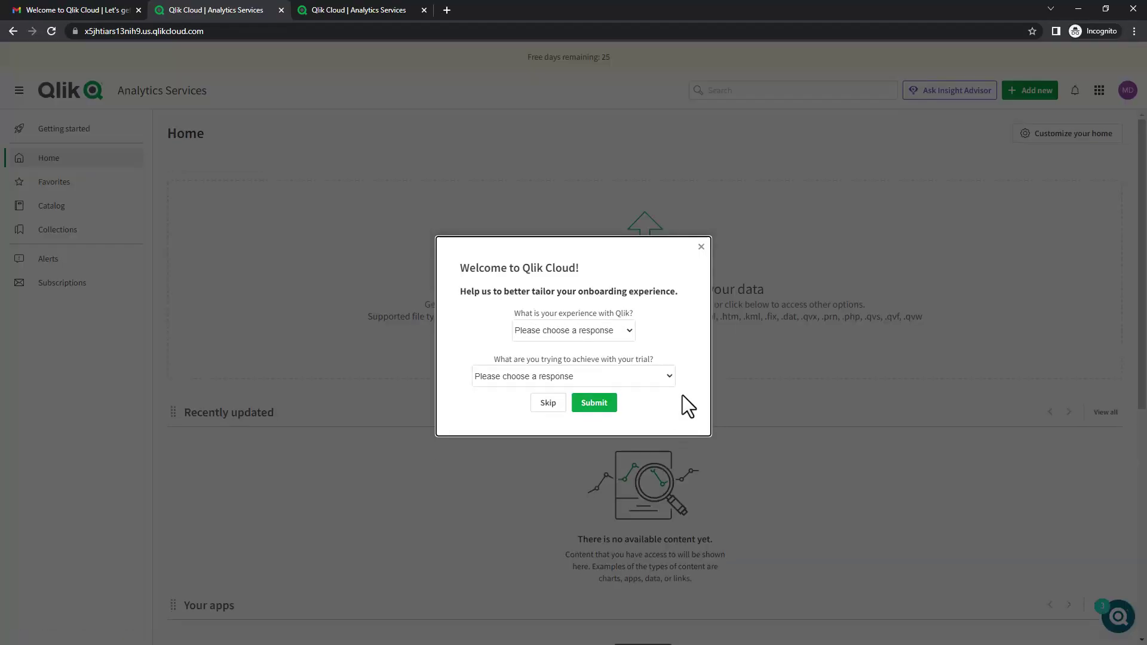
Dismiss the welcome survey, refresh the Users list, and view the User allocation page.
left_click(701, 246)
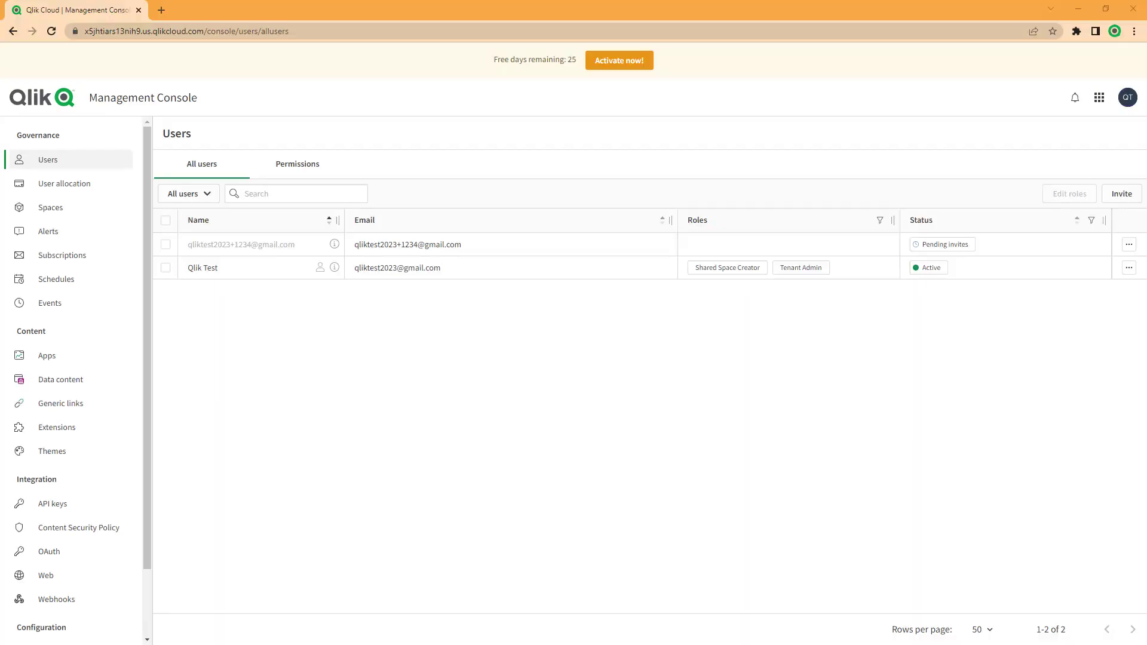
left_click(51, 37)
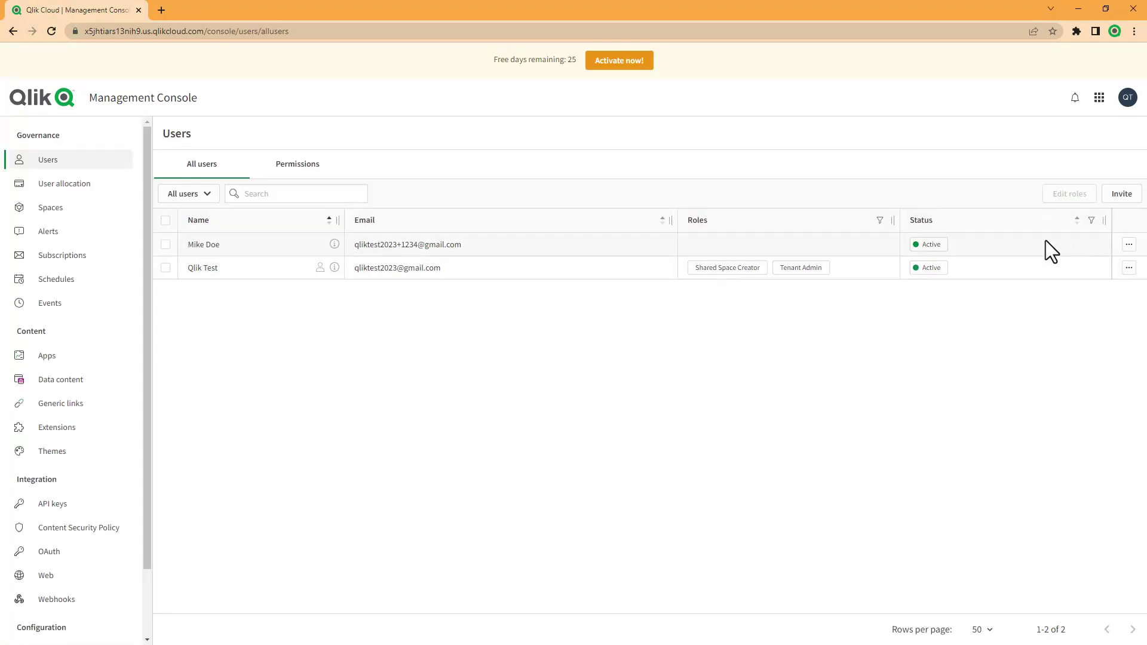
left_click(93, 186)
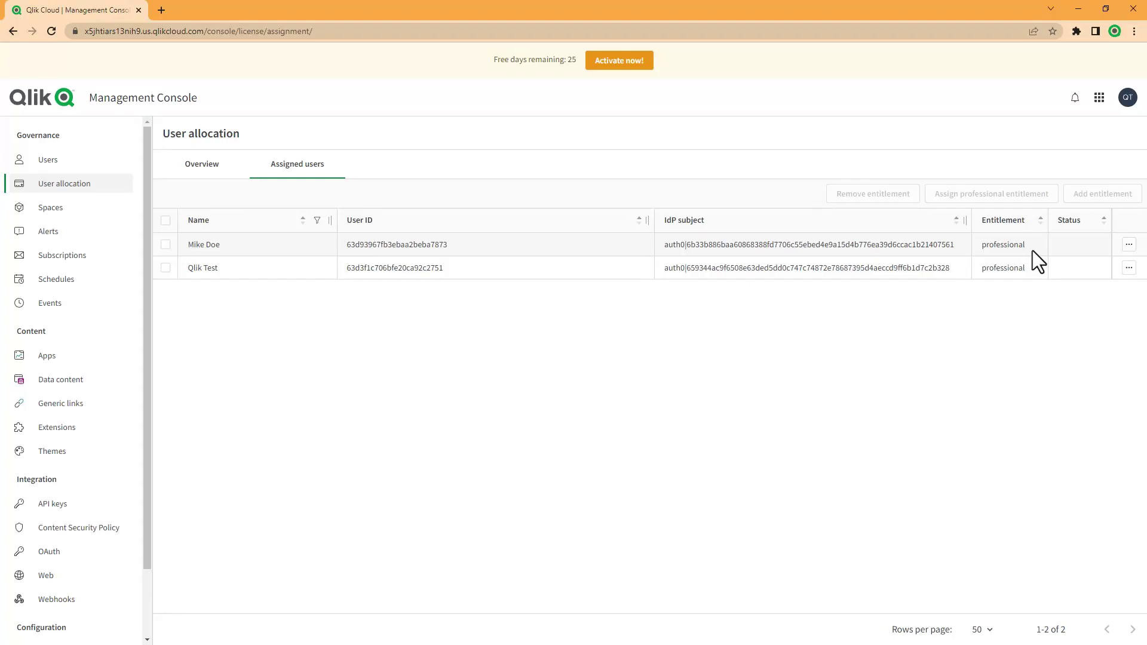
Remove the new user's professional entitlement, confirming the deletion.
left_click(1129, 245)
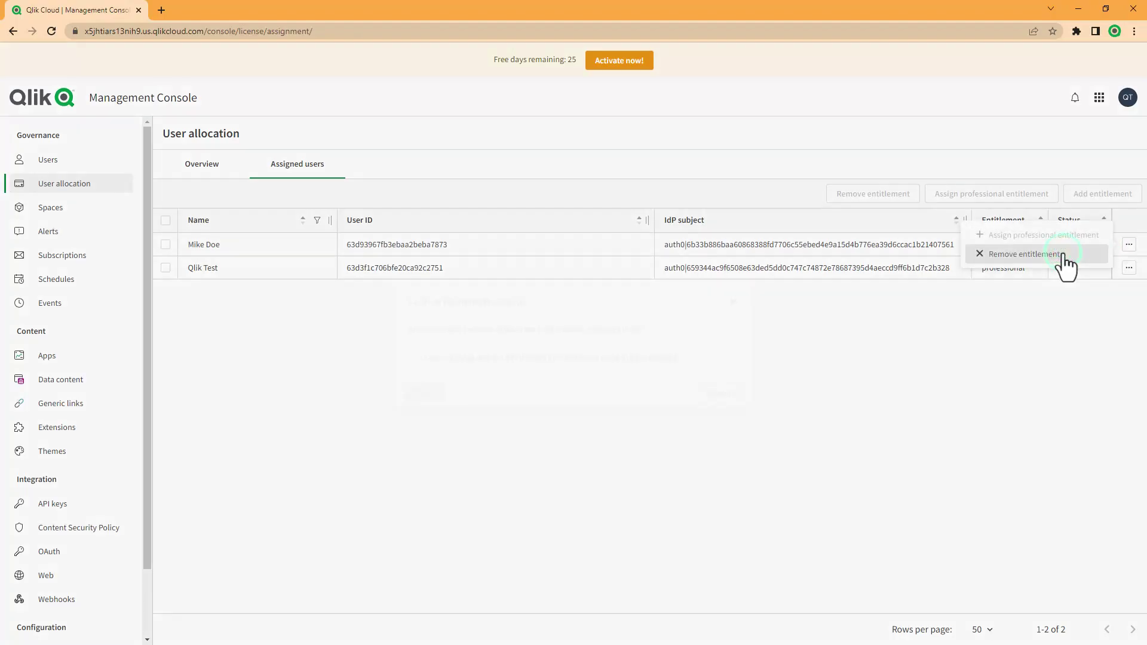
left_click(1060, 254)
left_click(473, 357)
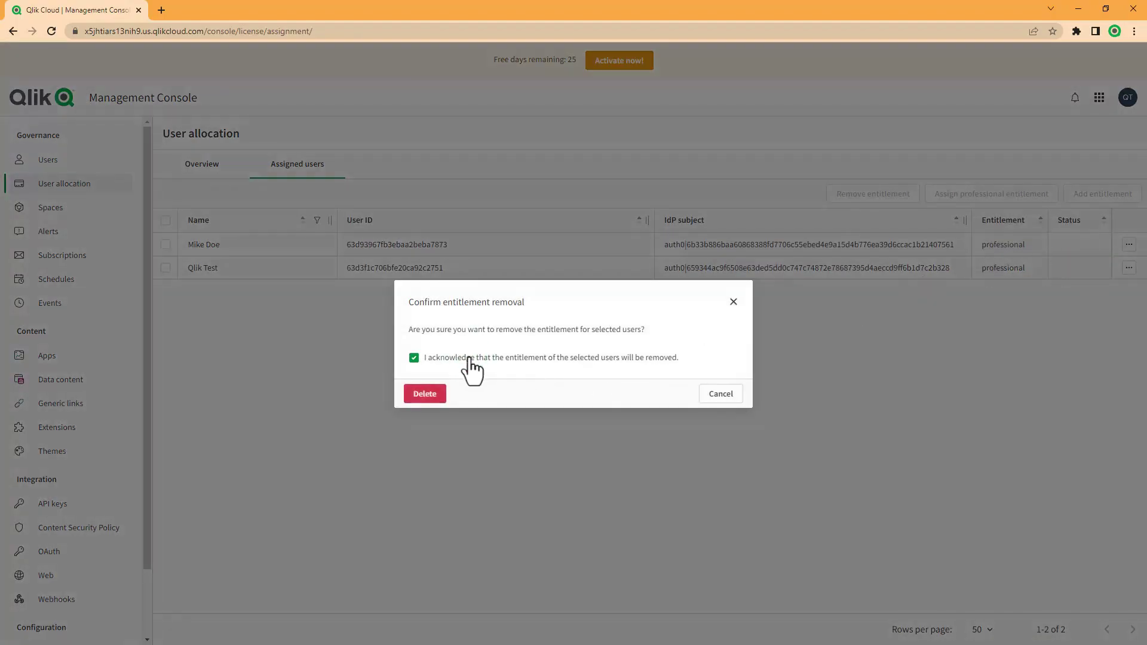
left_click(442, 397)
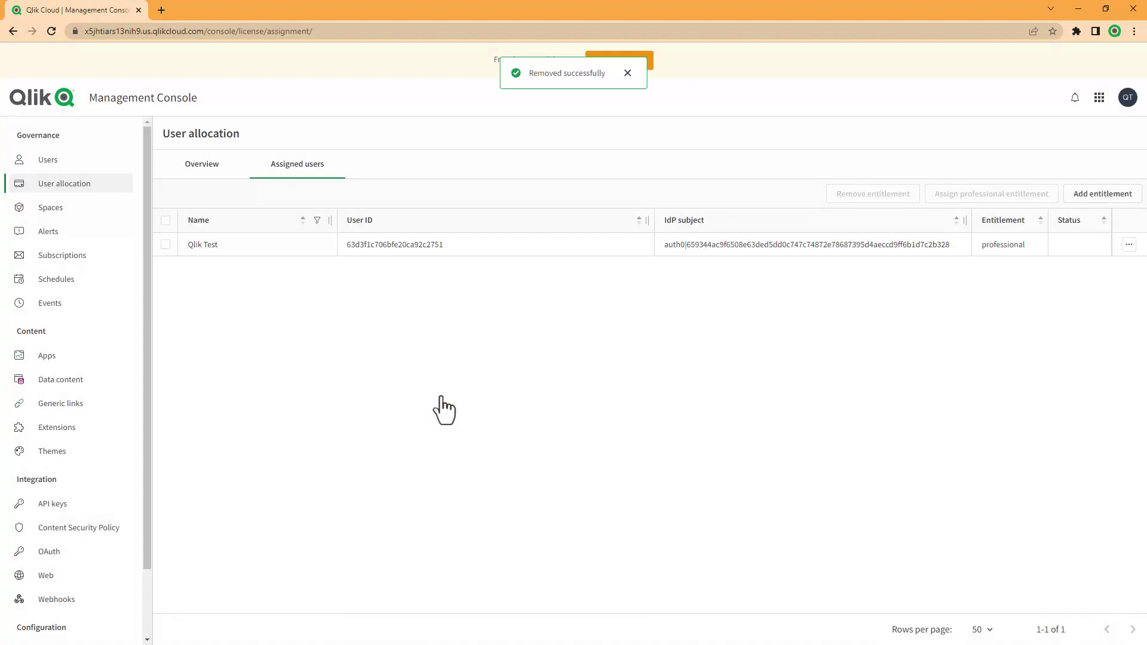
Assign a Professional entitlement to the new user, then return to the Users list.
left_click(1130, 196)
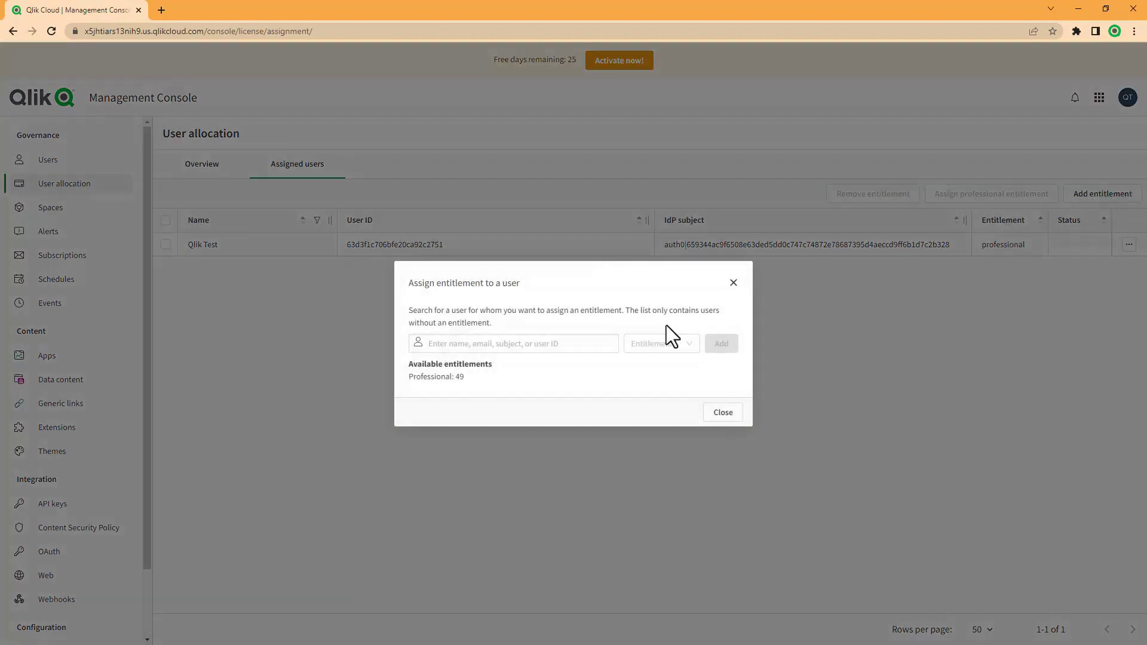
left_click(580, 350)
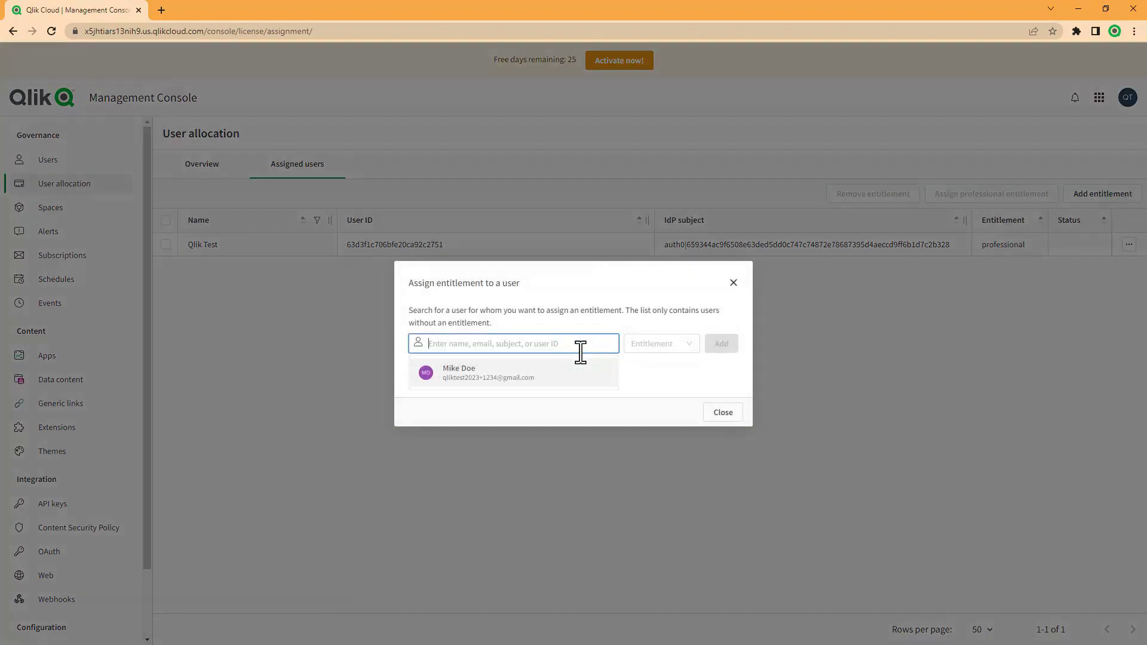
left_click(540, 380)
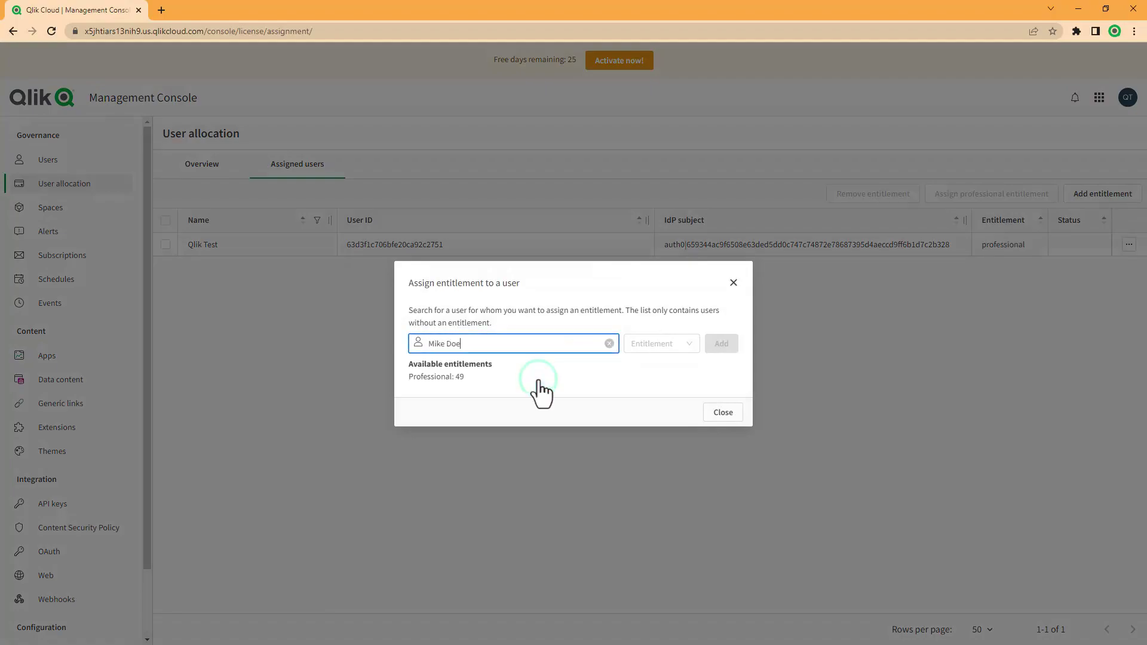
left_click(681, 348)
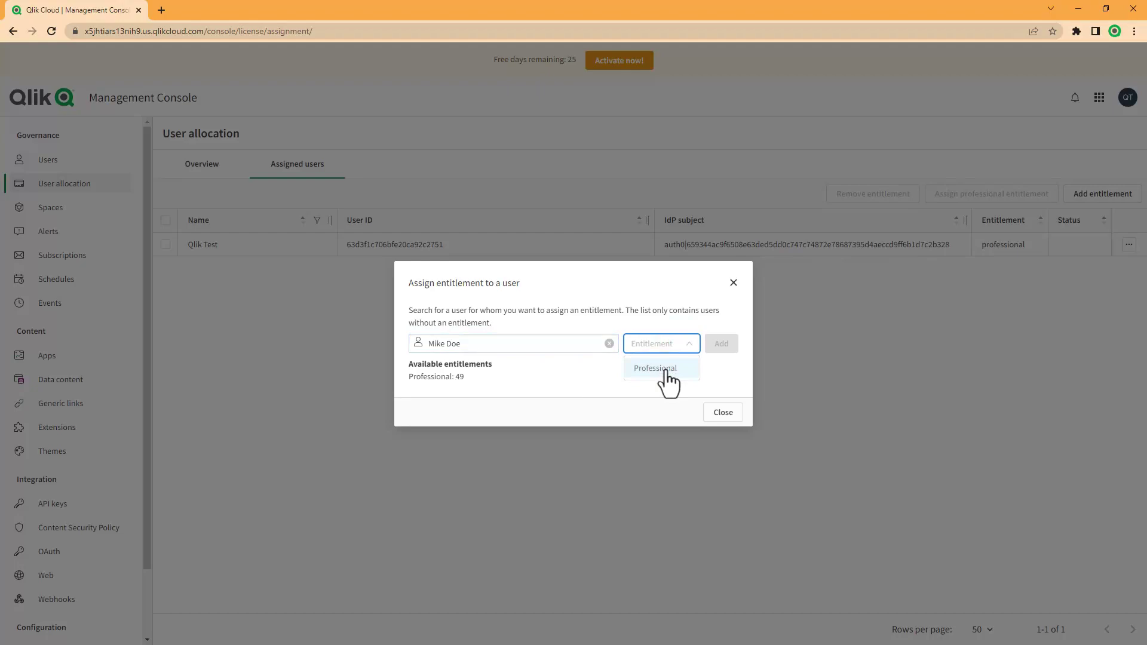
left_click(666, 370)
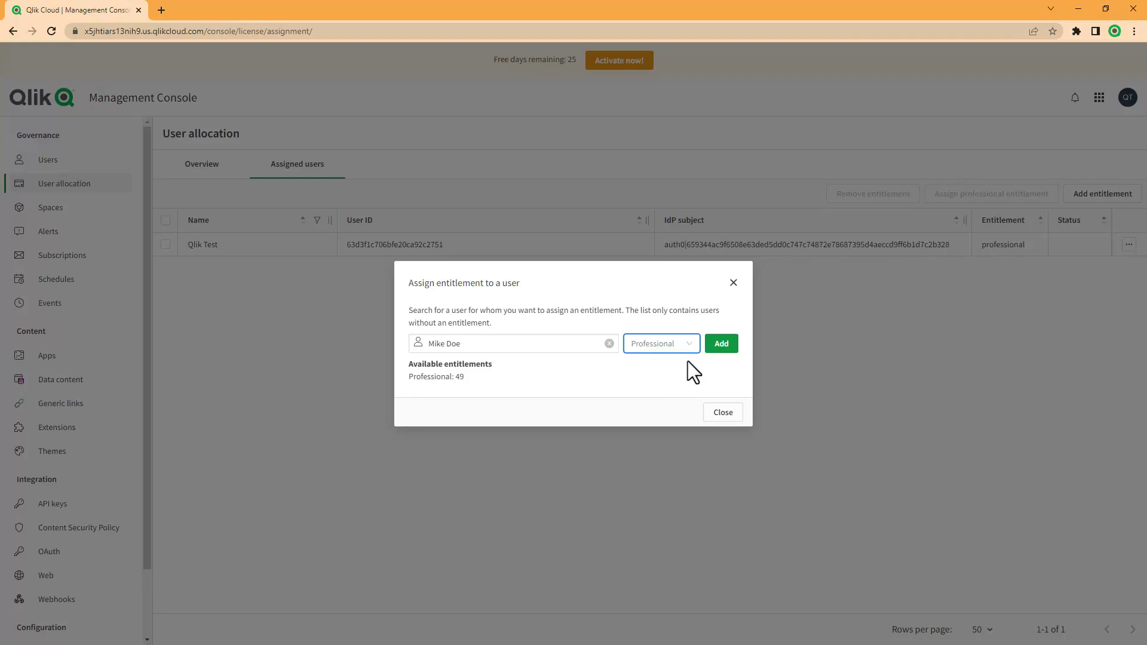
left_click(723, 346)
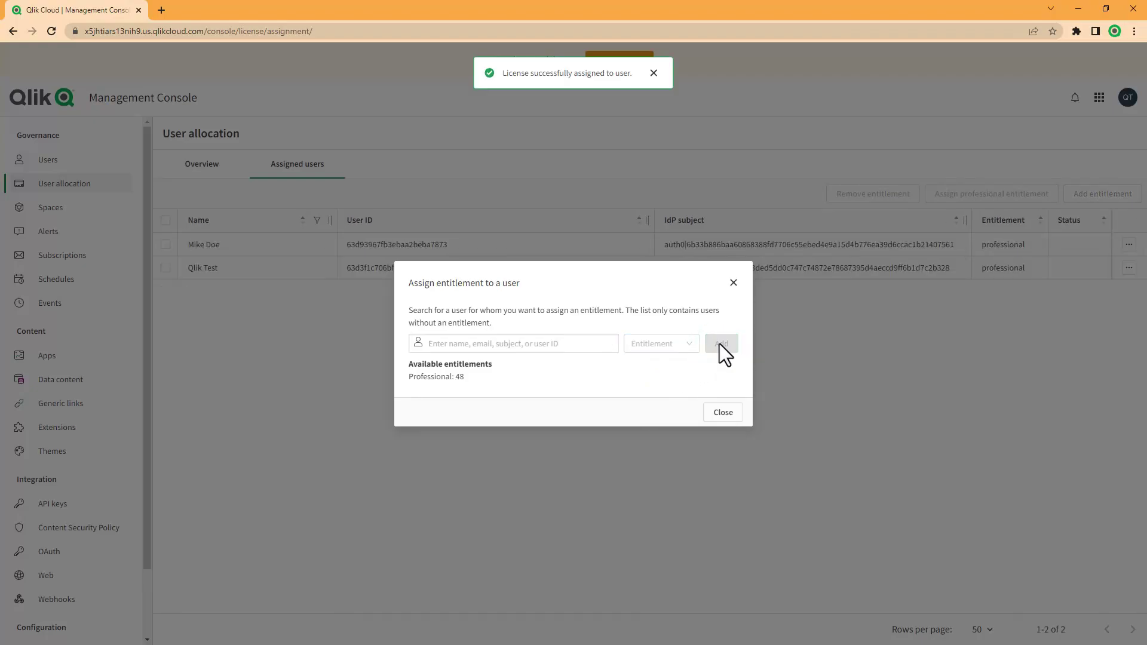
left_click(723, 413)
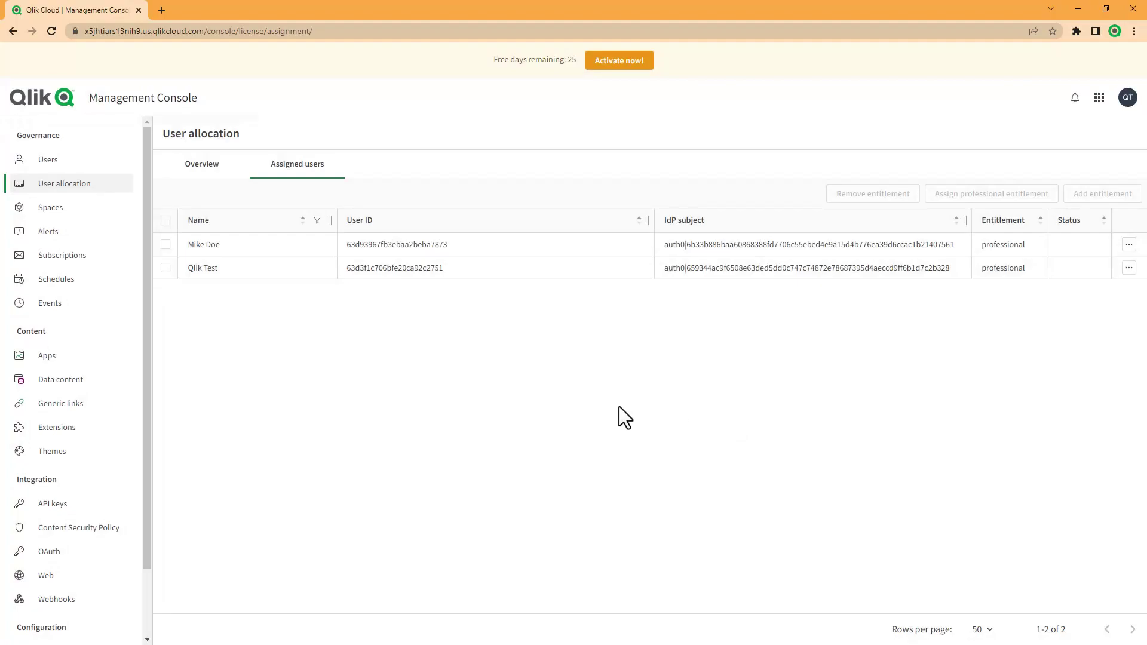
left_click(45, 160)
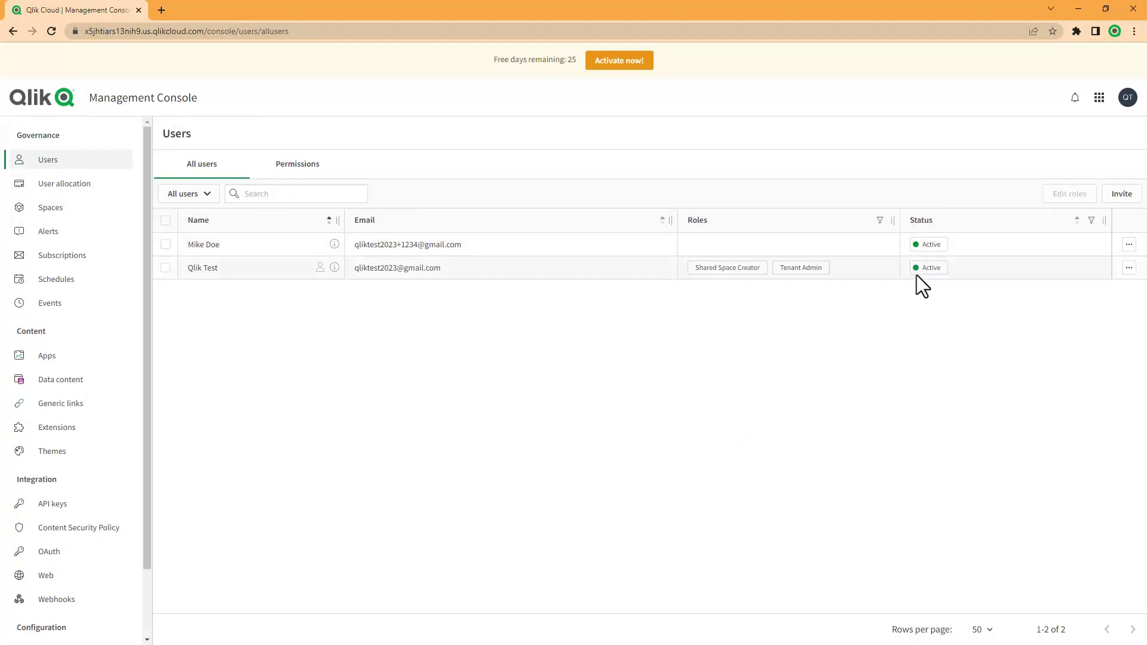
Tick the Developer and Shared Space Creator user roles for the new user and save.
left_click(1129, 244)
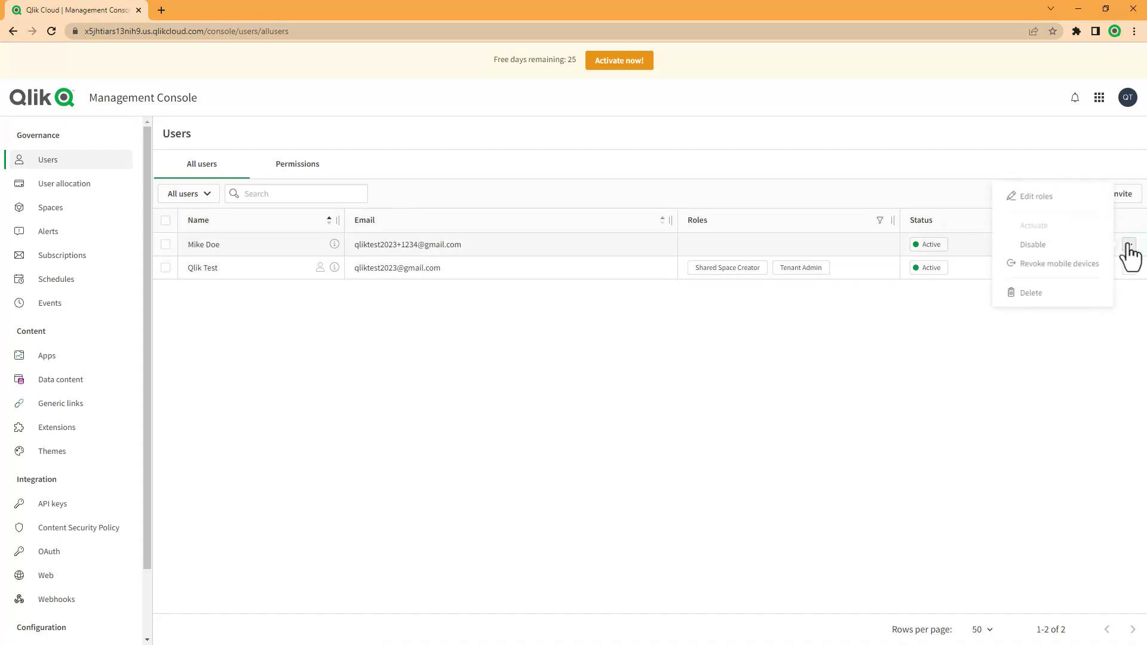
left_click(1062, 195)
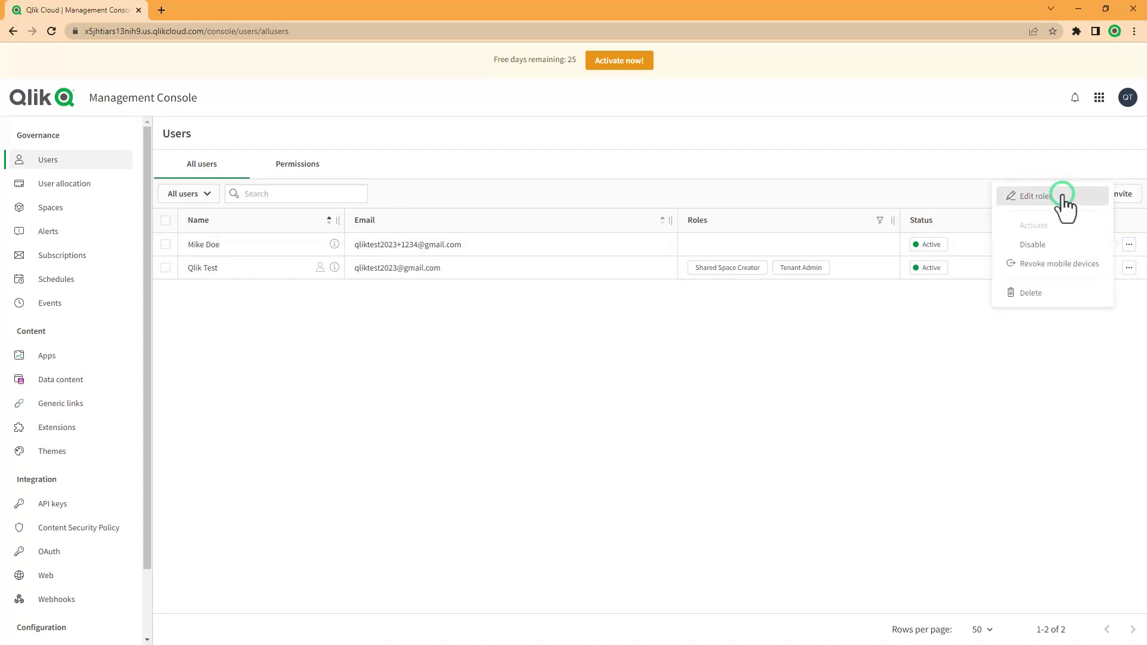
left_click(176, 186)
left_click(106, 203)
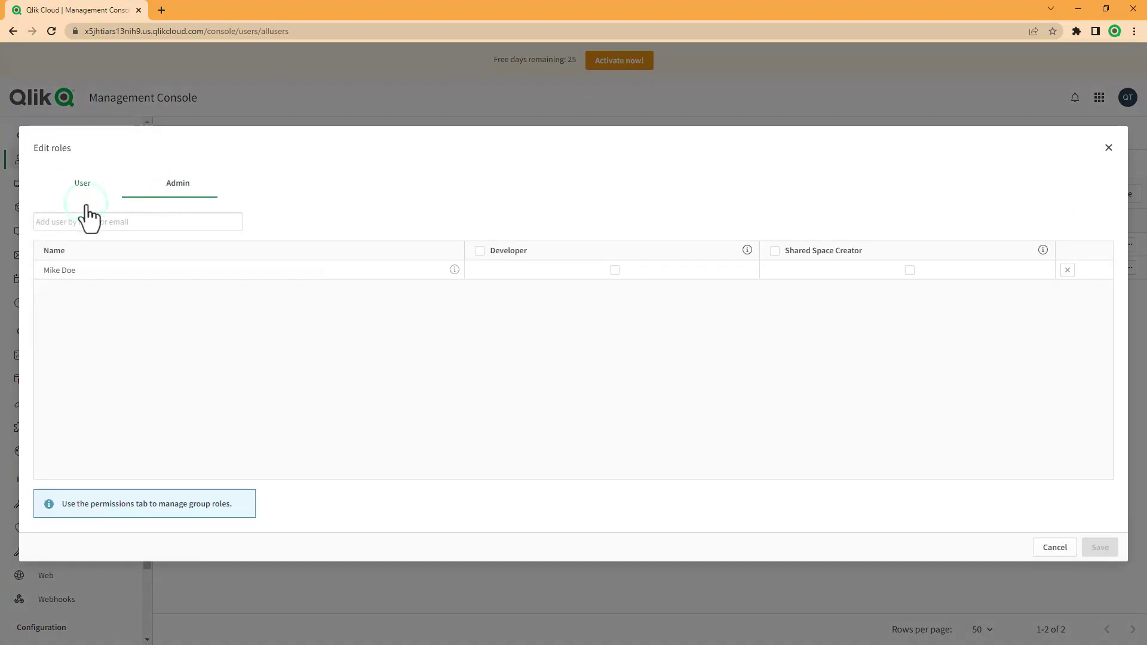
left_click(481, 252)
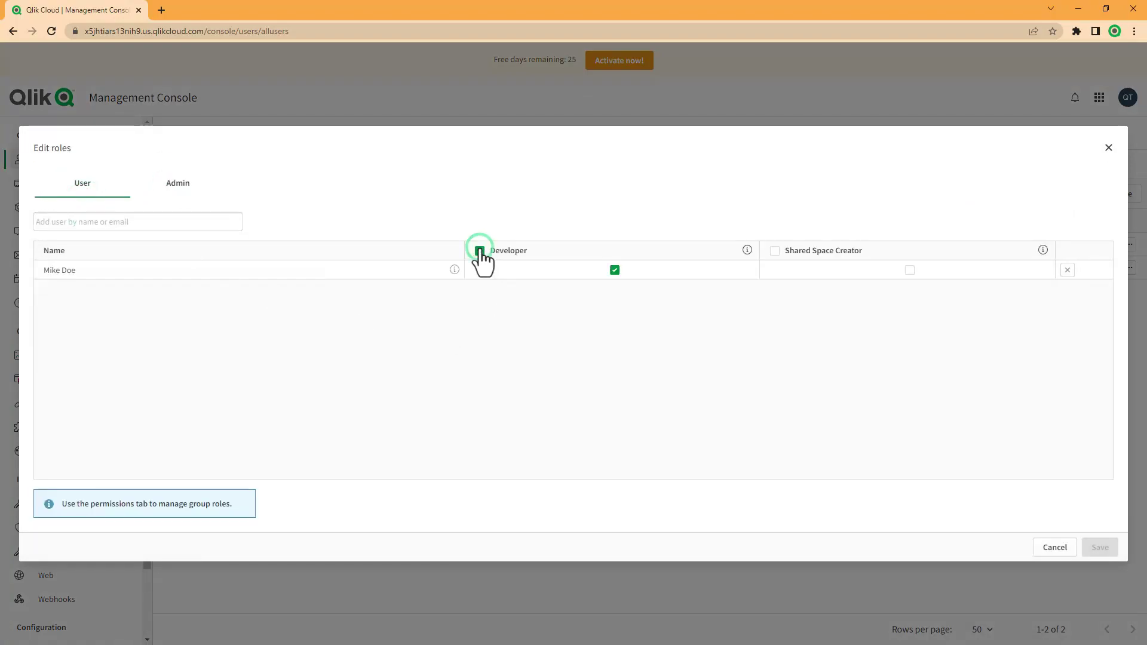
left_click(775, 251)
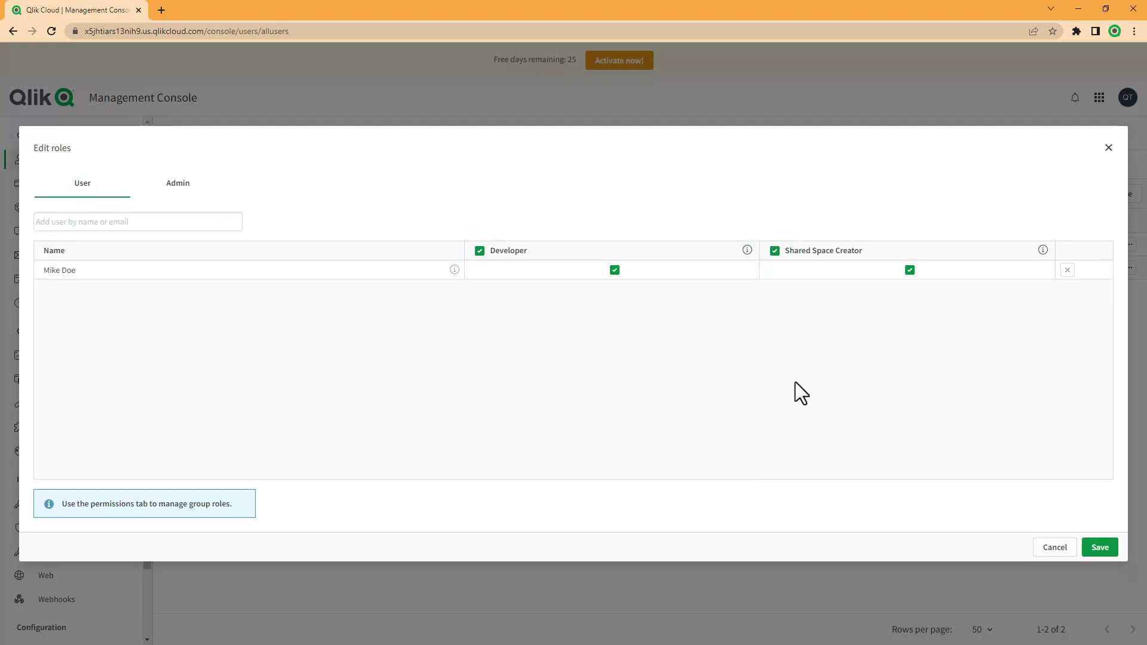
left_click(179, 185)
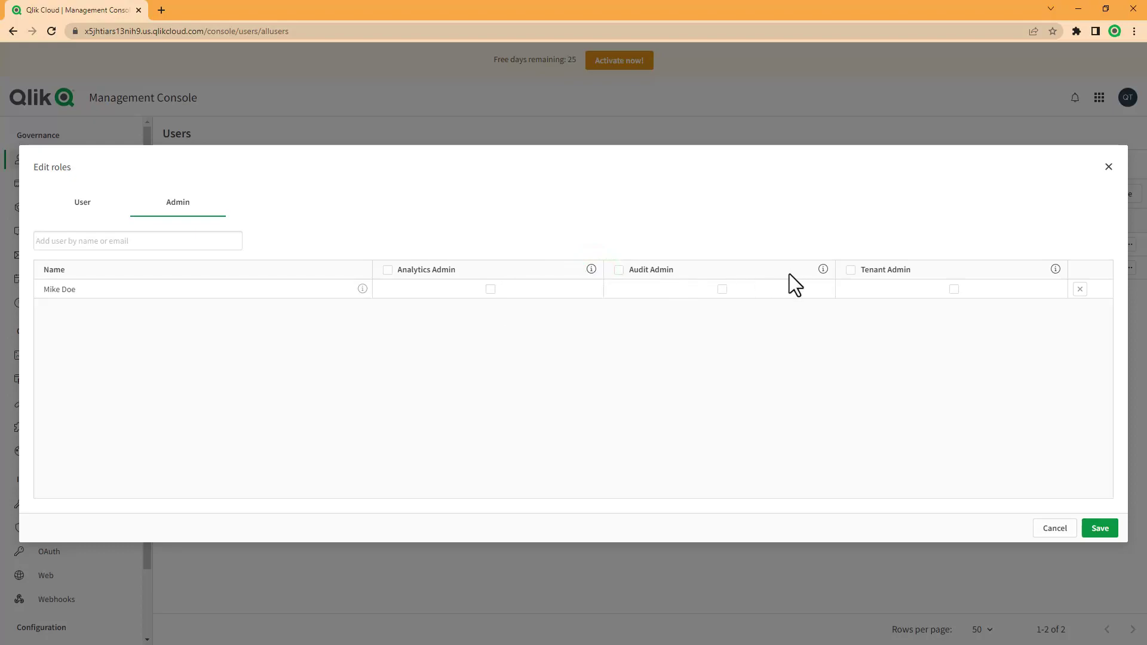
mouse_move(823, 270)
left_click(101, 204)
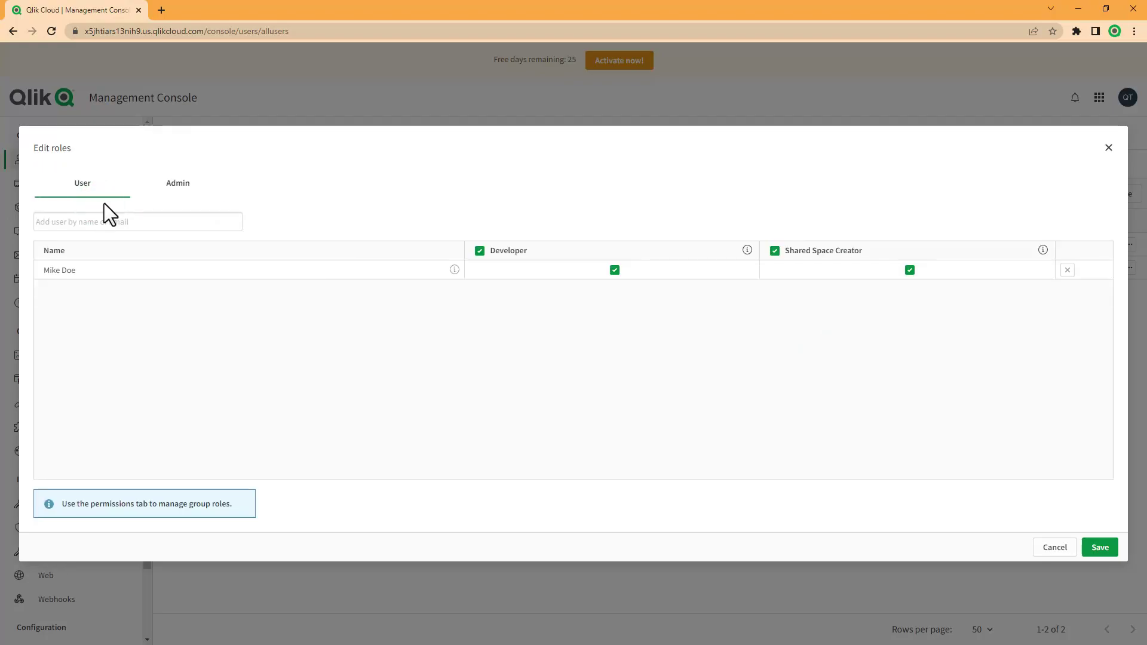
left_click(1098, 545)
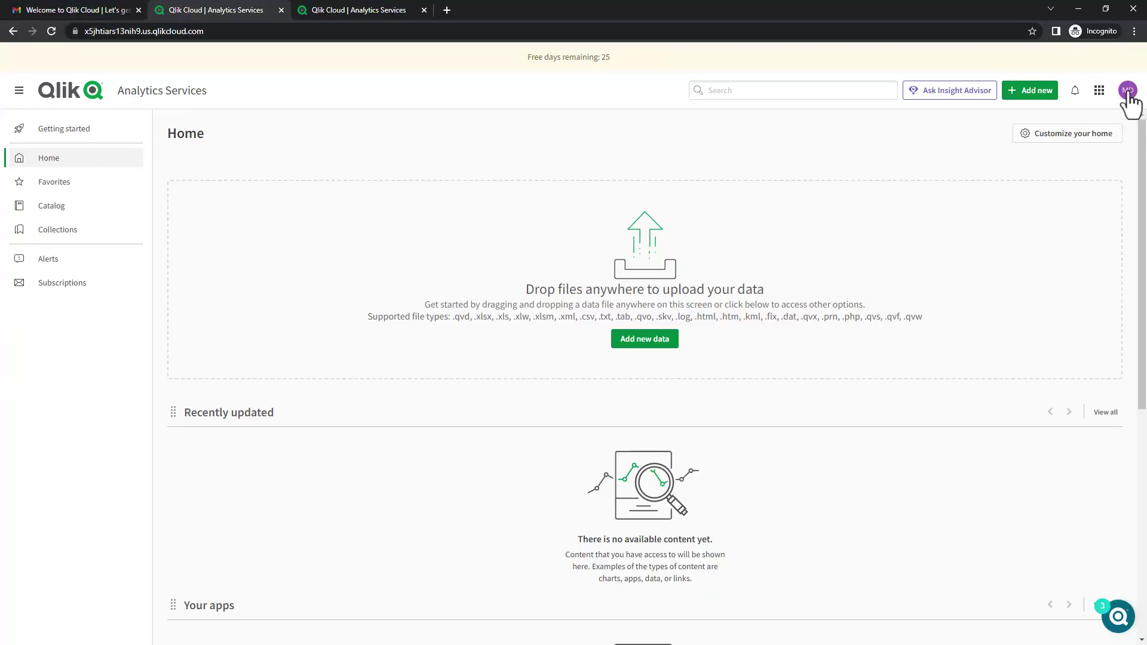
Log out, then log in with the saved credentials edited to the new user's e-mail address.
left_click(1128, 91)
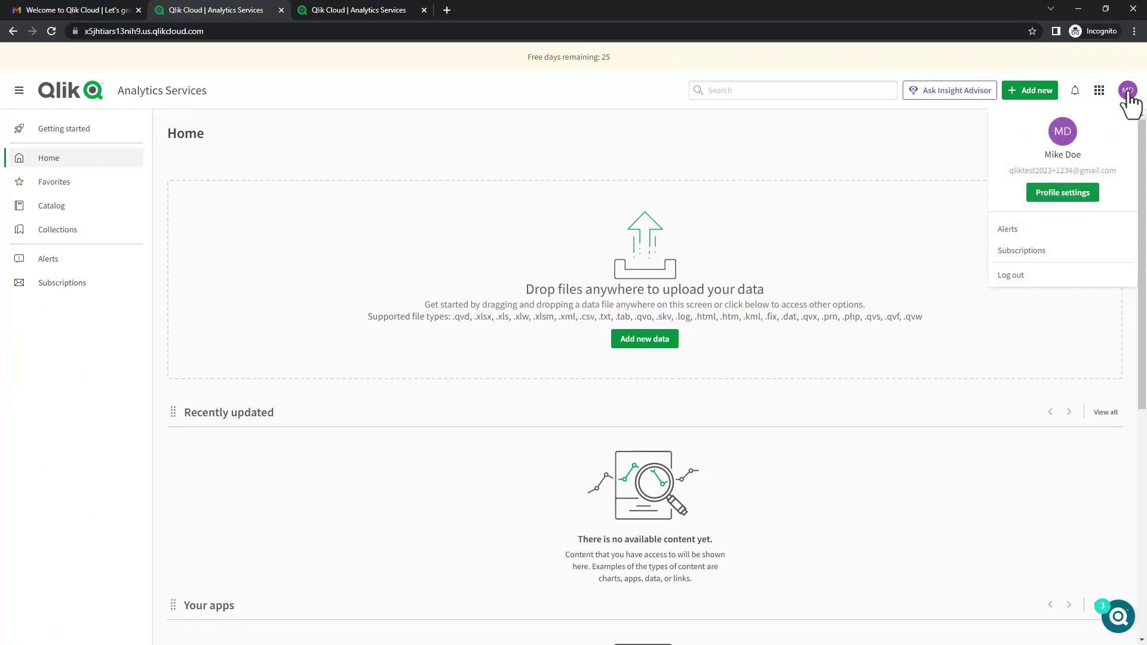
left_click(1024, 276)
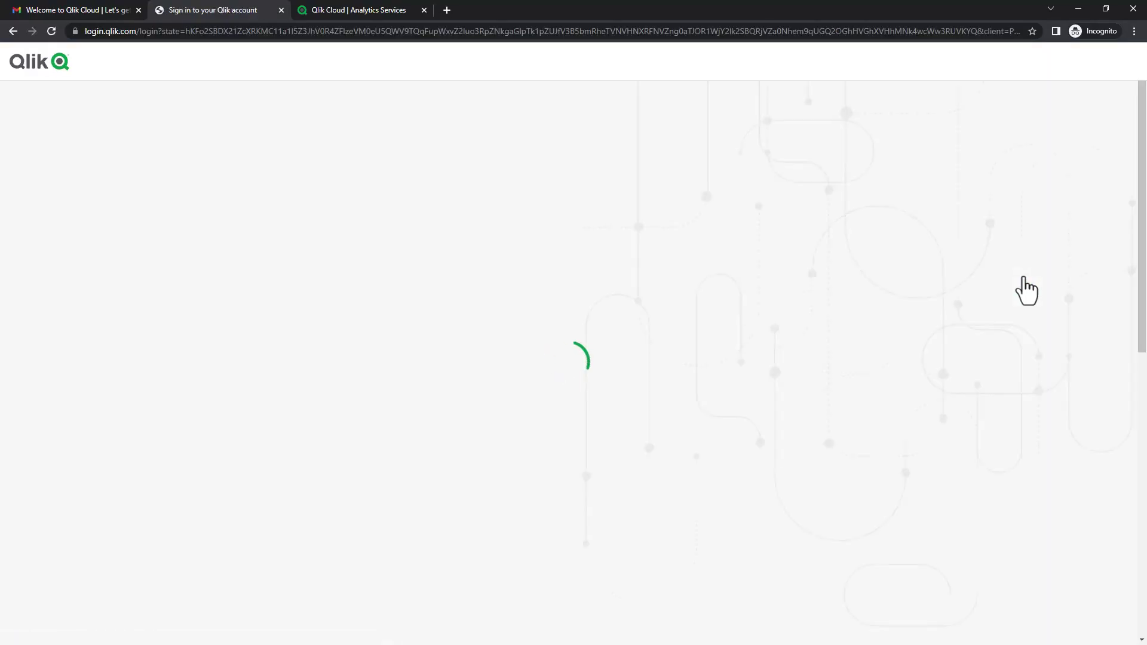
left_click(762, 305)
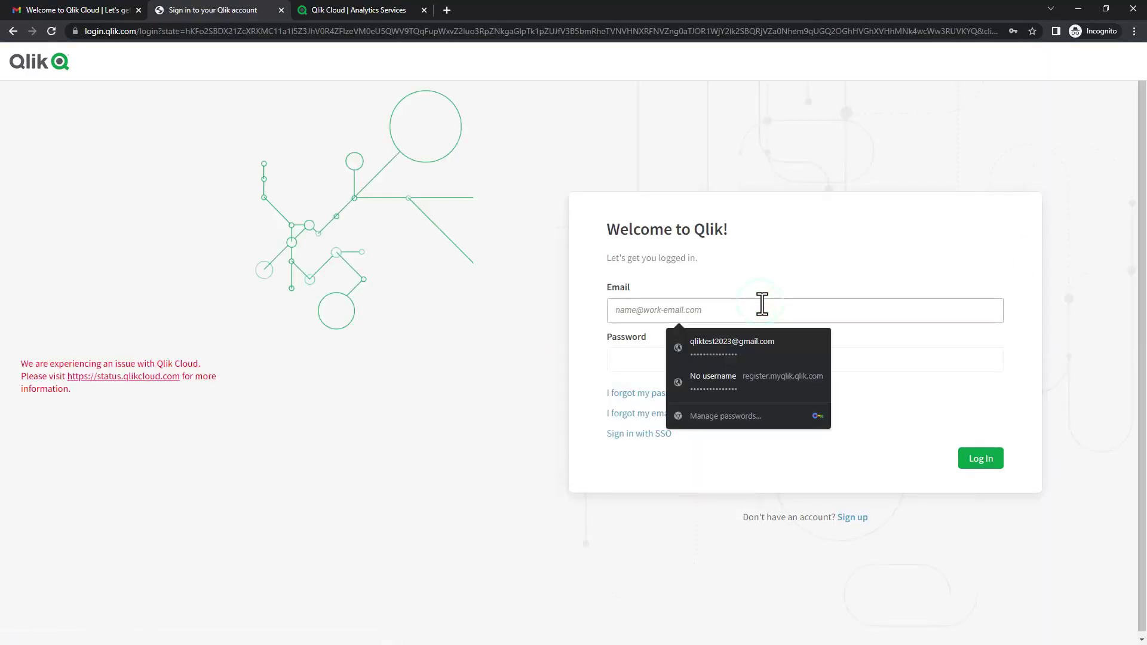
left_click(749, 343)
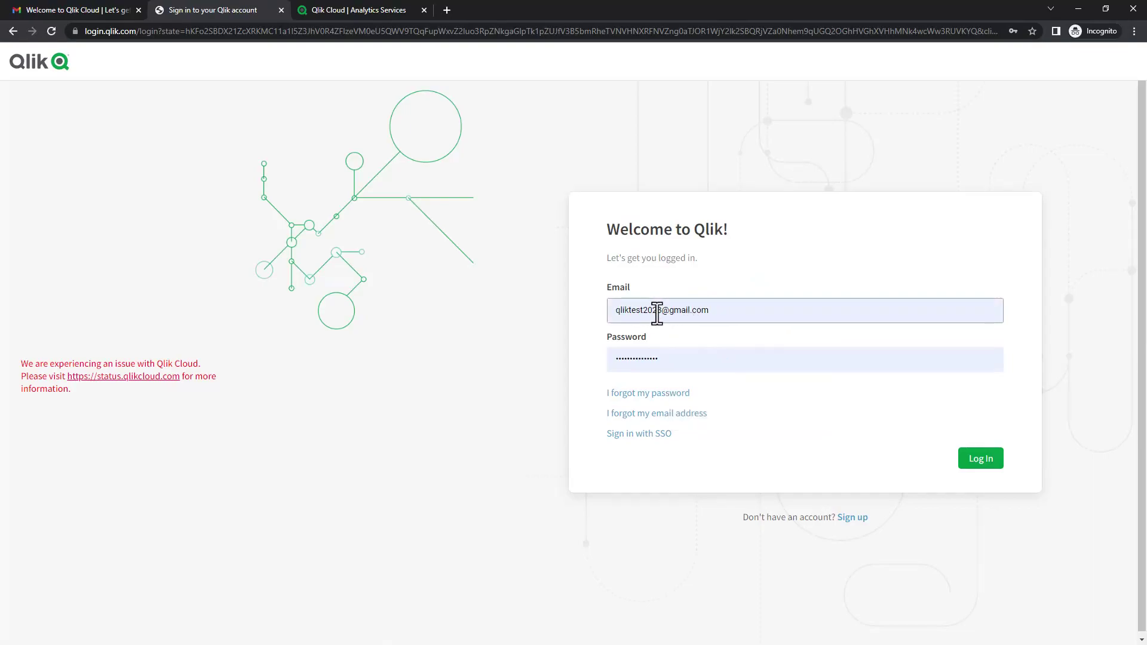
left_click(663, 312)
type("+123")
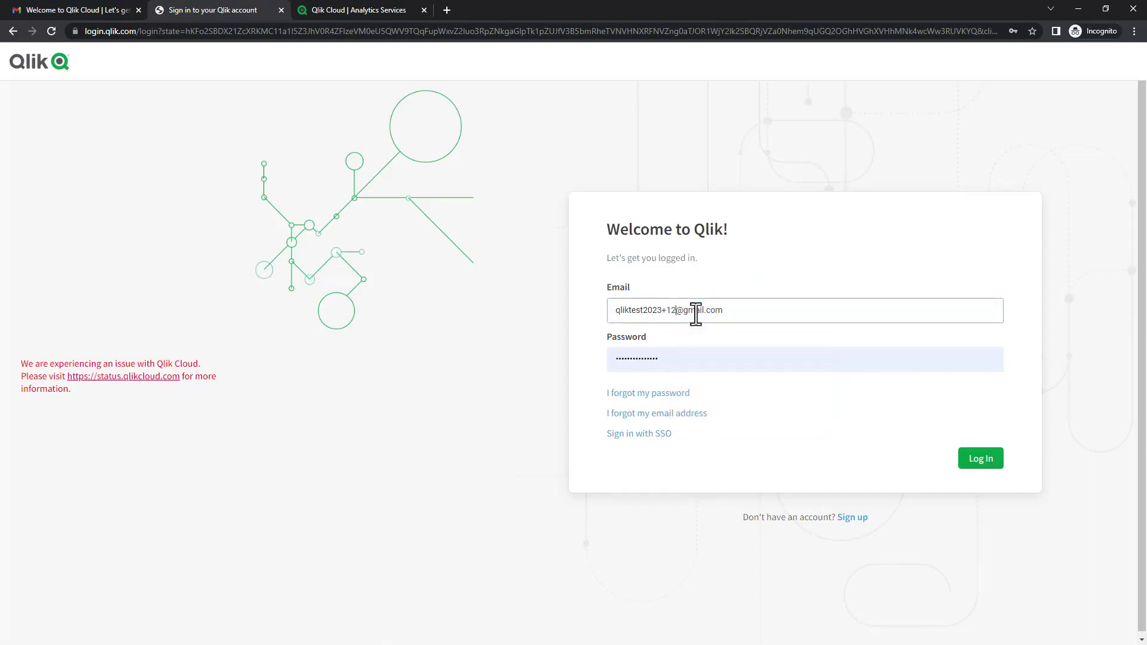
type("4")
left_click(972, 460)
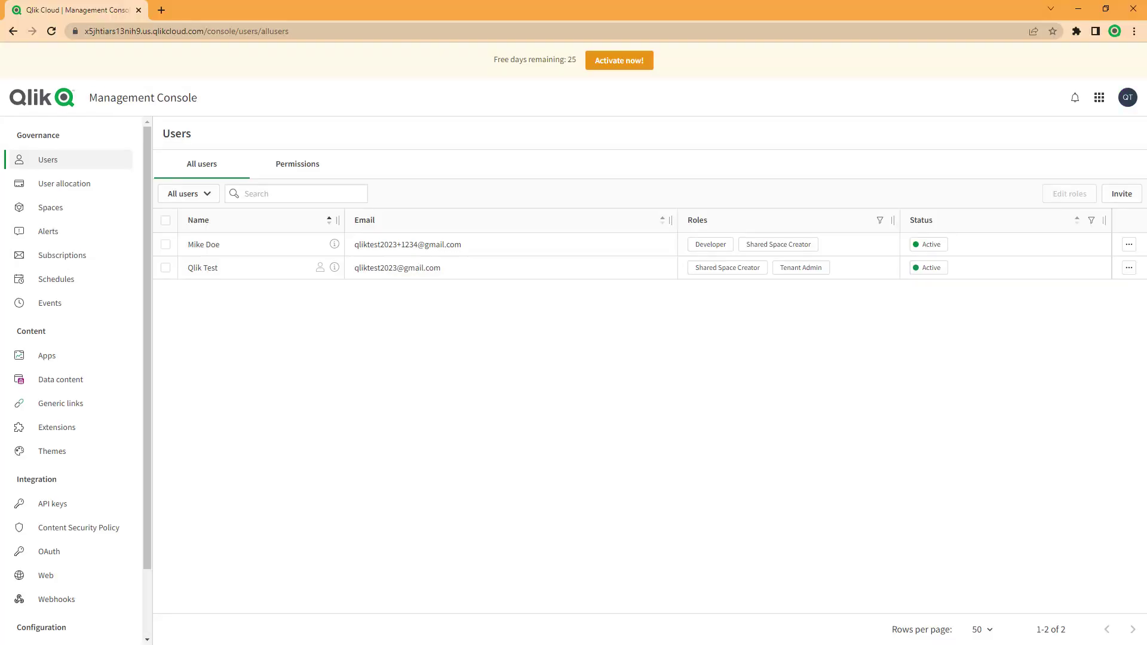
Switch to Analytics Services, filter the catalog to Sales Development, and view its Members.
left_click(1100, 98)
left_click(956, 182)
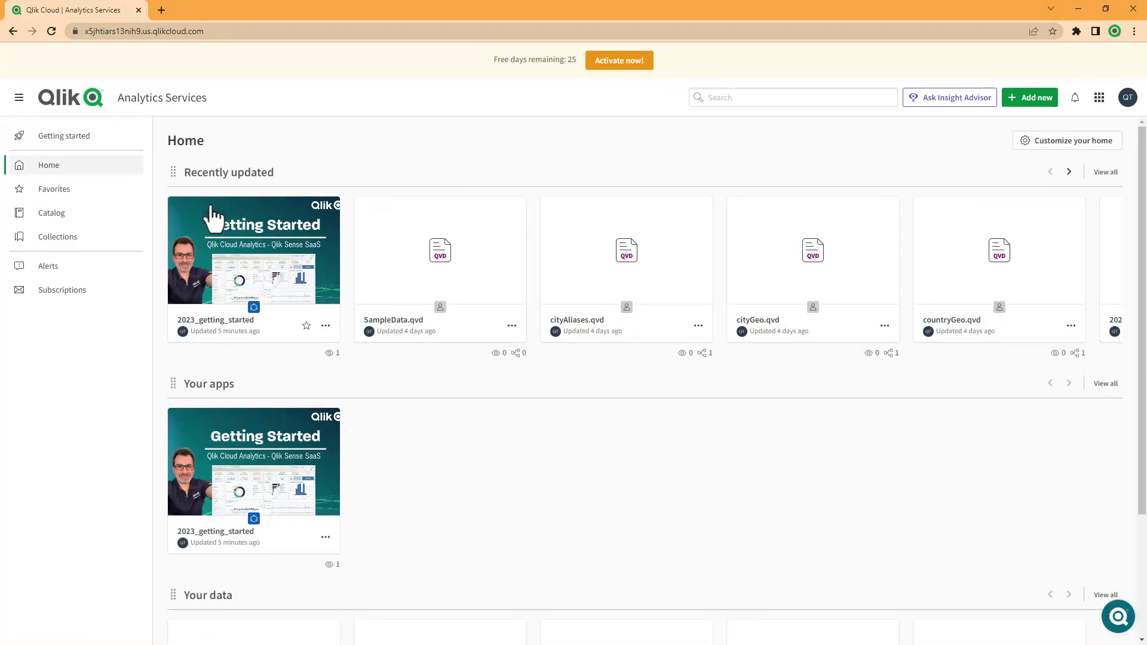
left_click(81, 219)
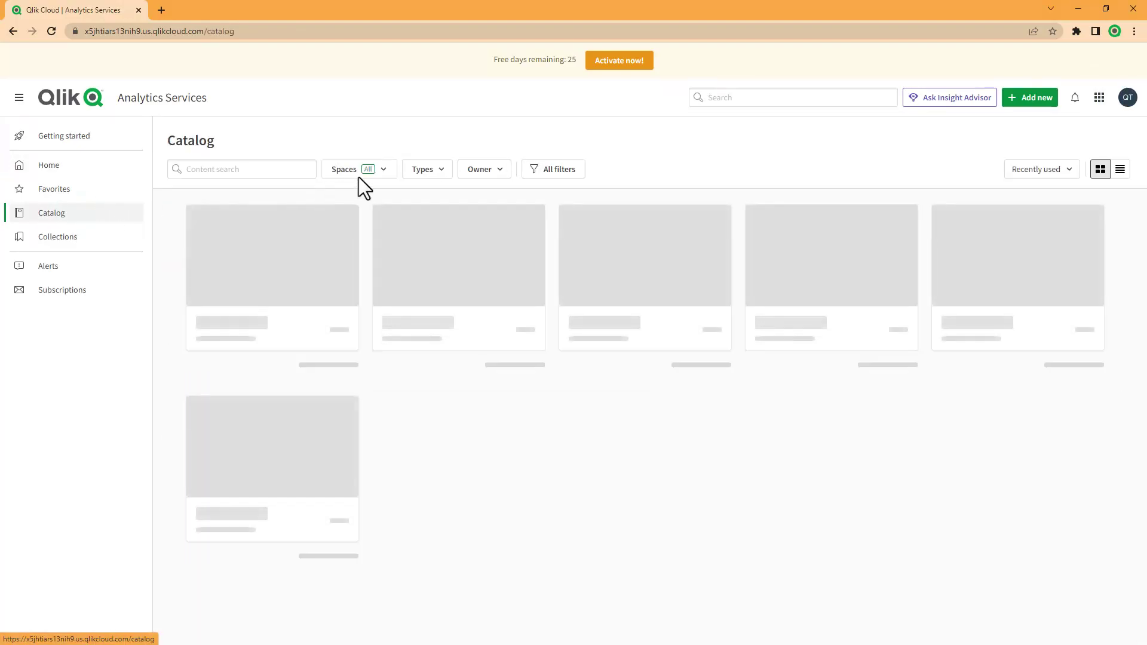
left_click(381, 173)
left_click(386, 261)
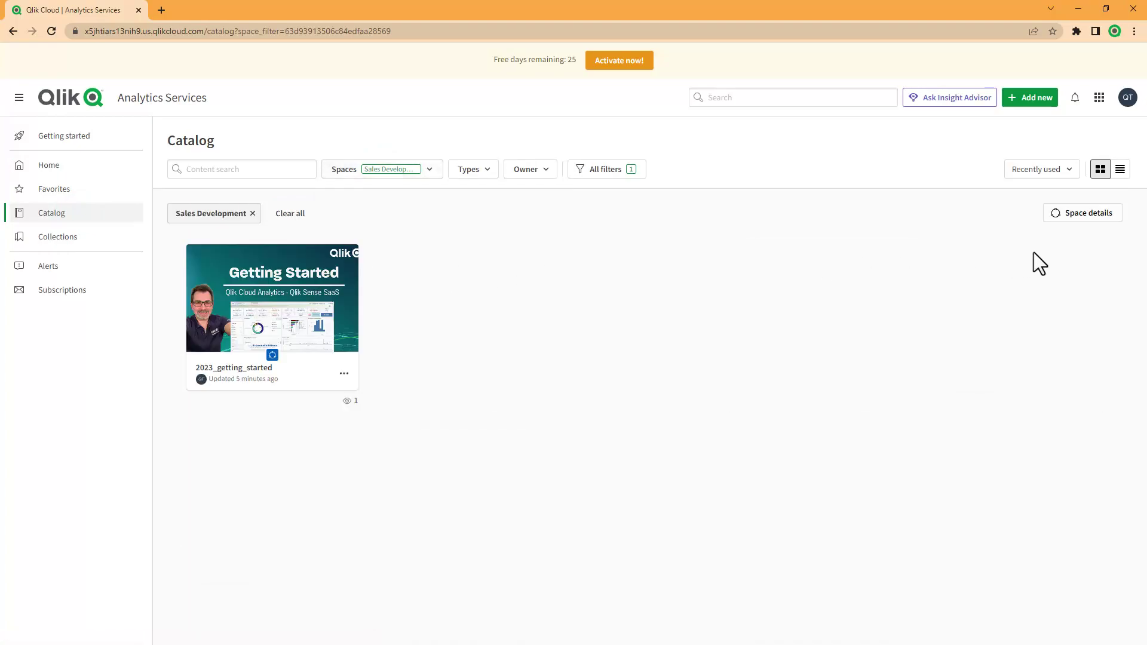
left_click(1082, 220)
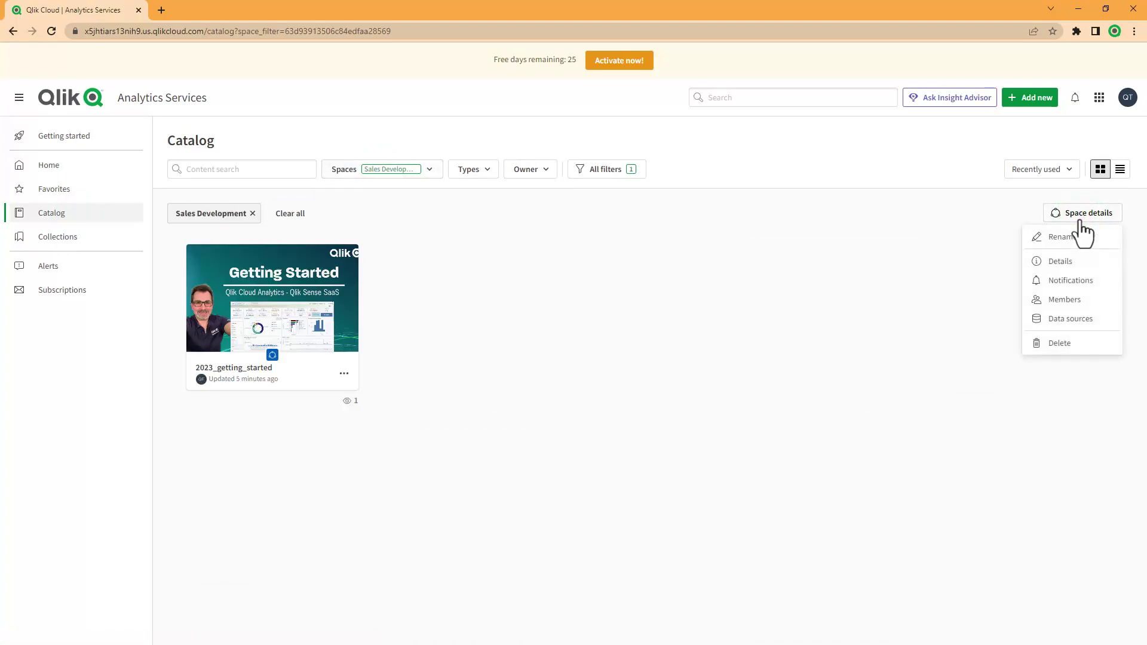
left_click(1080, 299)
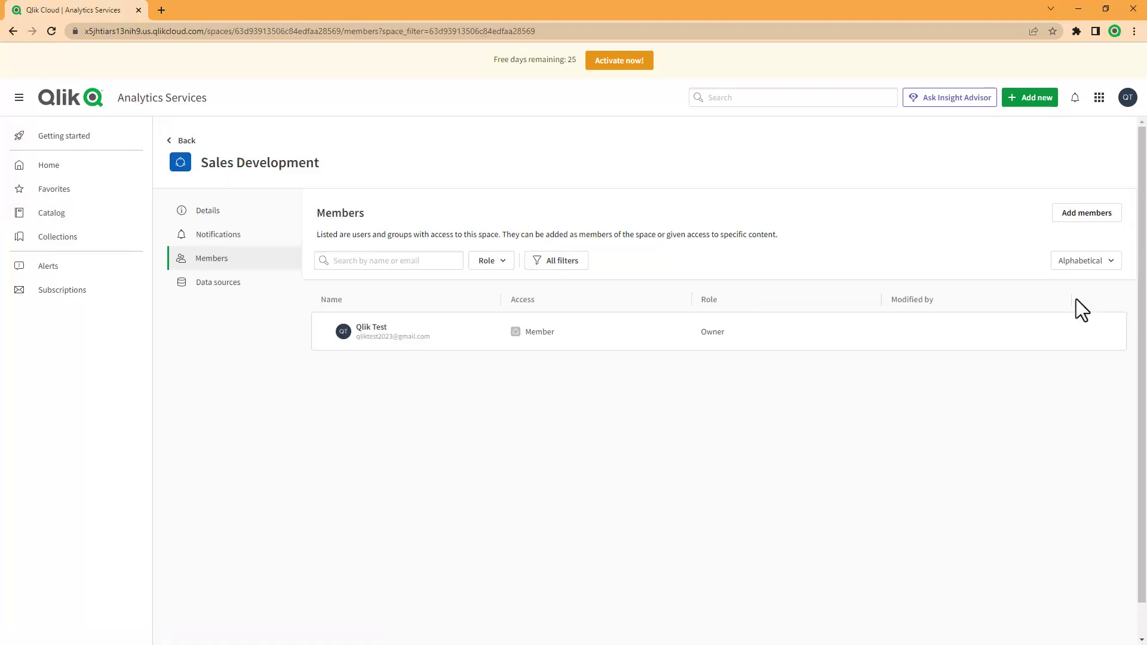
Start adding a member to Sales Development and select the invited user from the search results.
left_click(1079, 222)
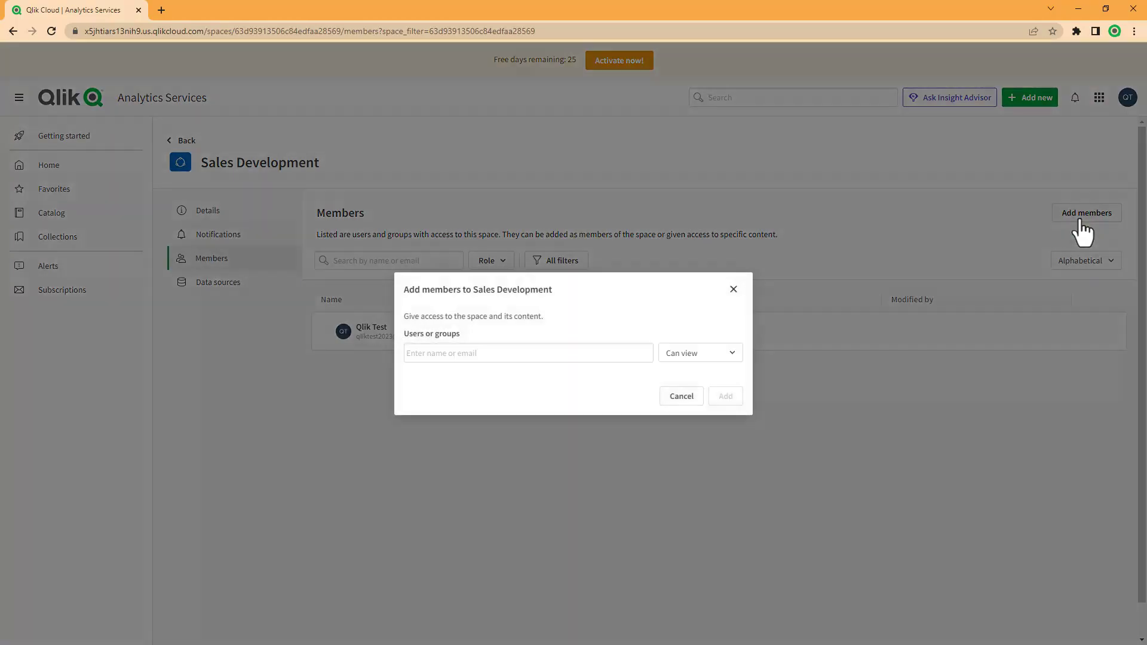
type("joh")
key("BackSpace")
key("BackSpace")
key("BackSpace")
type("mi")
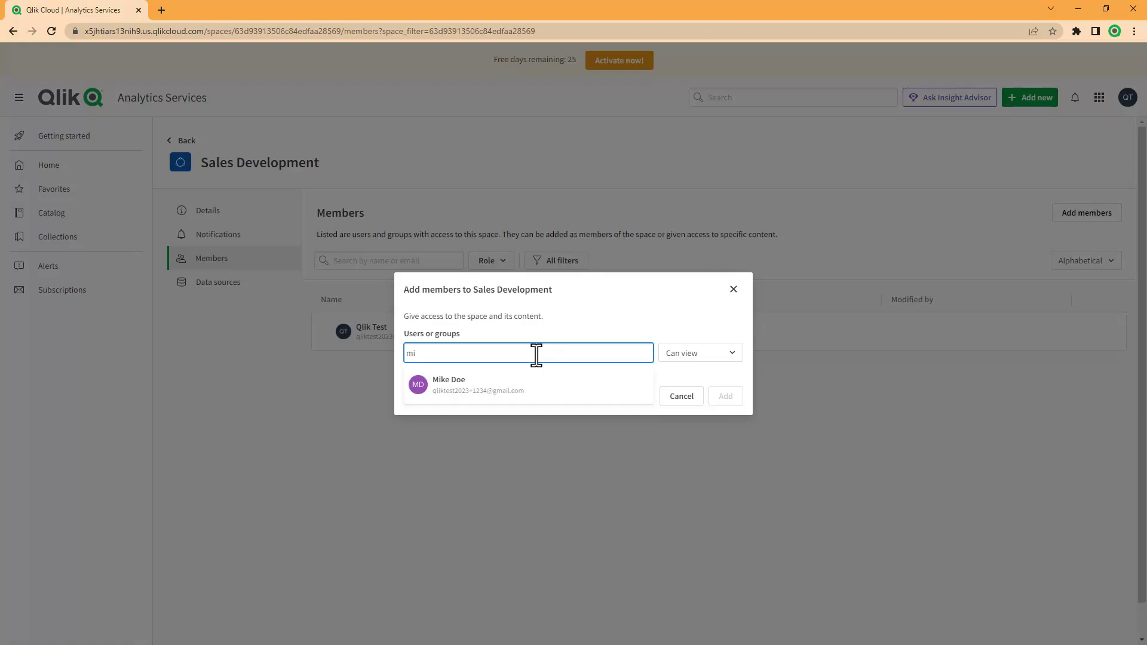
left_click(509, 385)
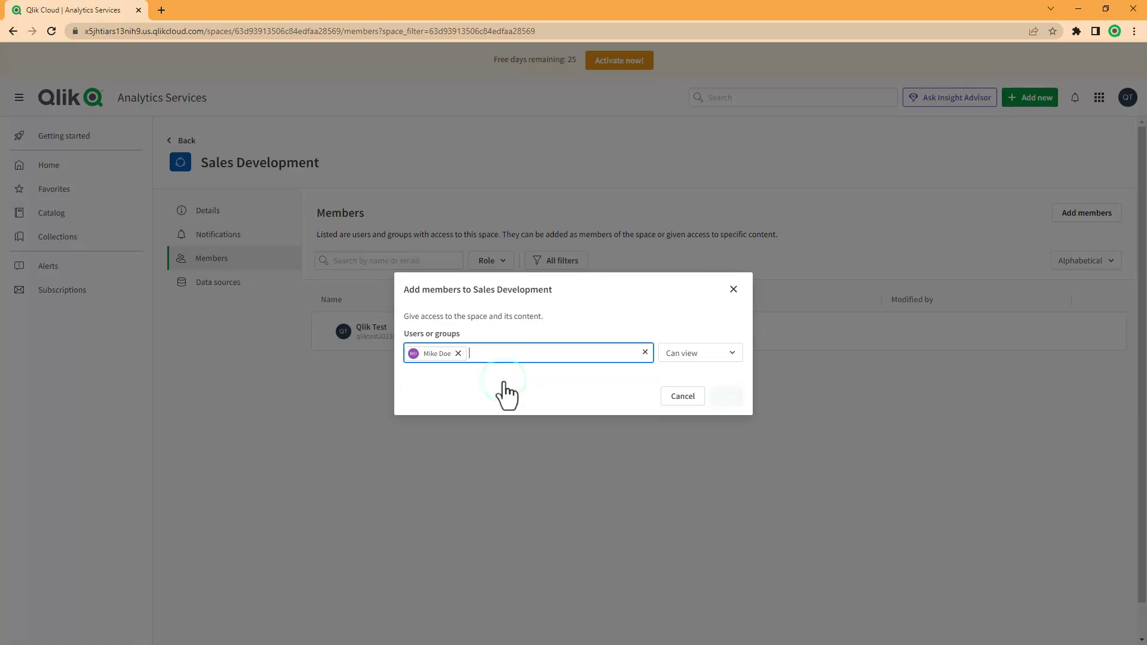
Grant Can view, Can edit, Can manage and Can consume data, then add the member.
left_click(702, 357)
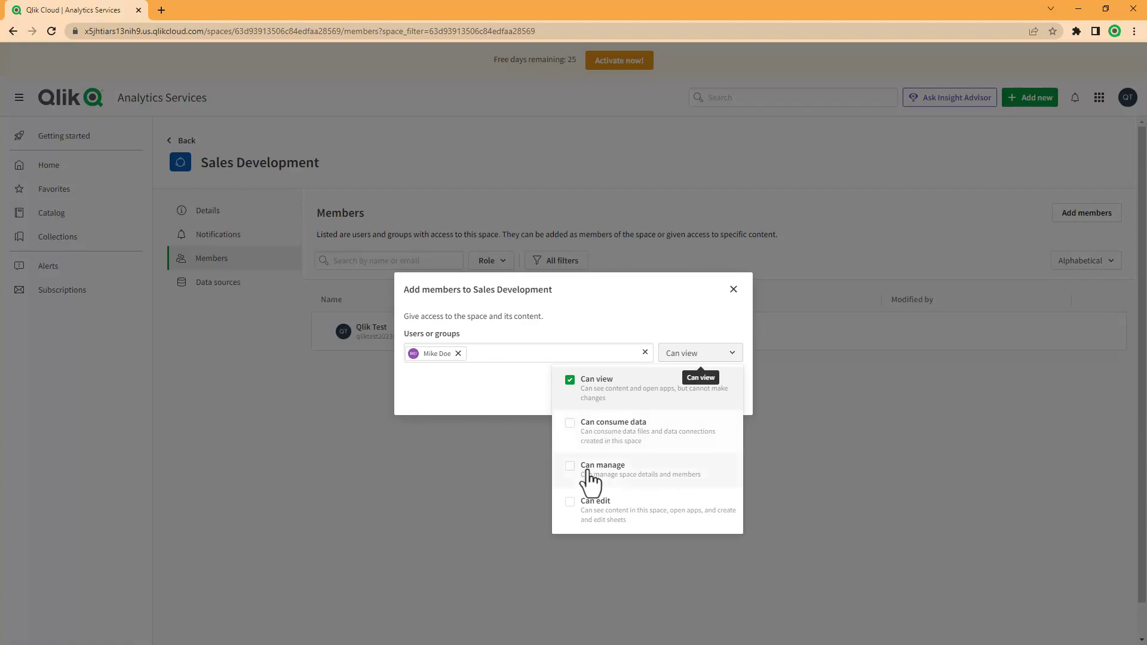
left_click(570, 505)
left_click(571, 472)
left_click(571, 427)
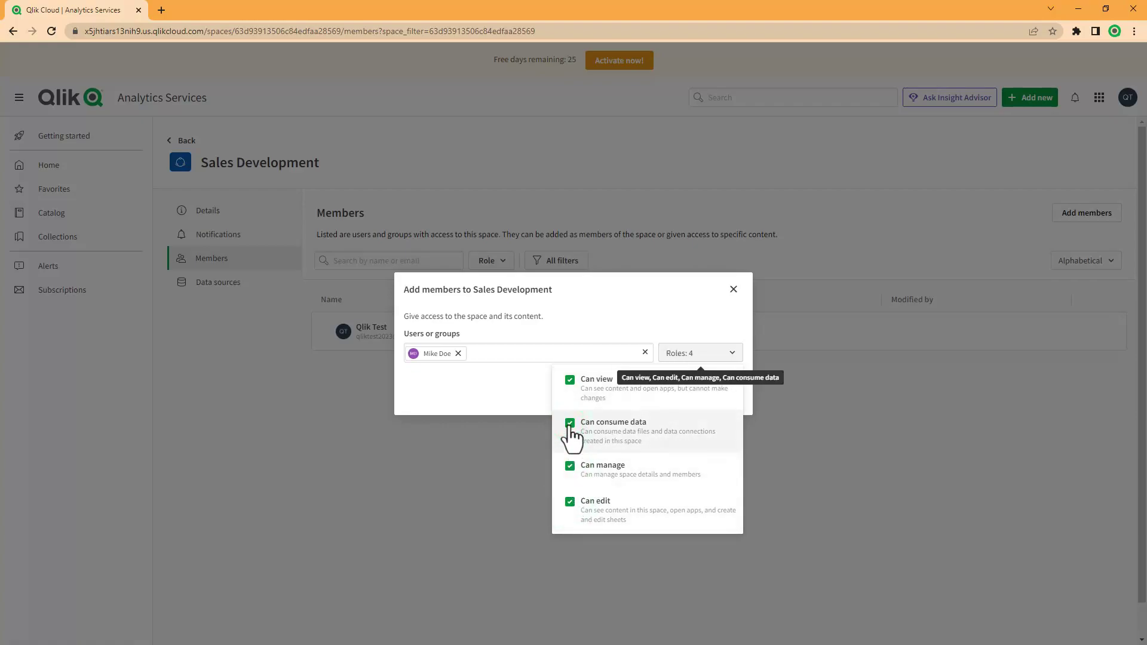
left_click(678, 318)
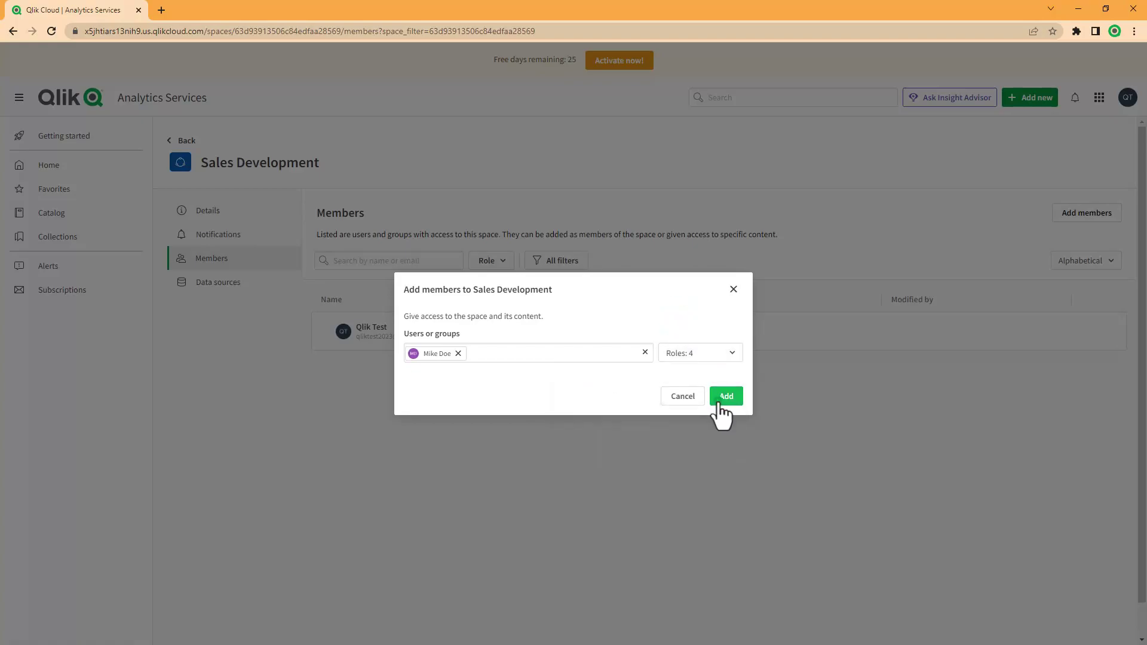
left_click(724, 397)
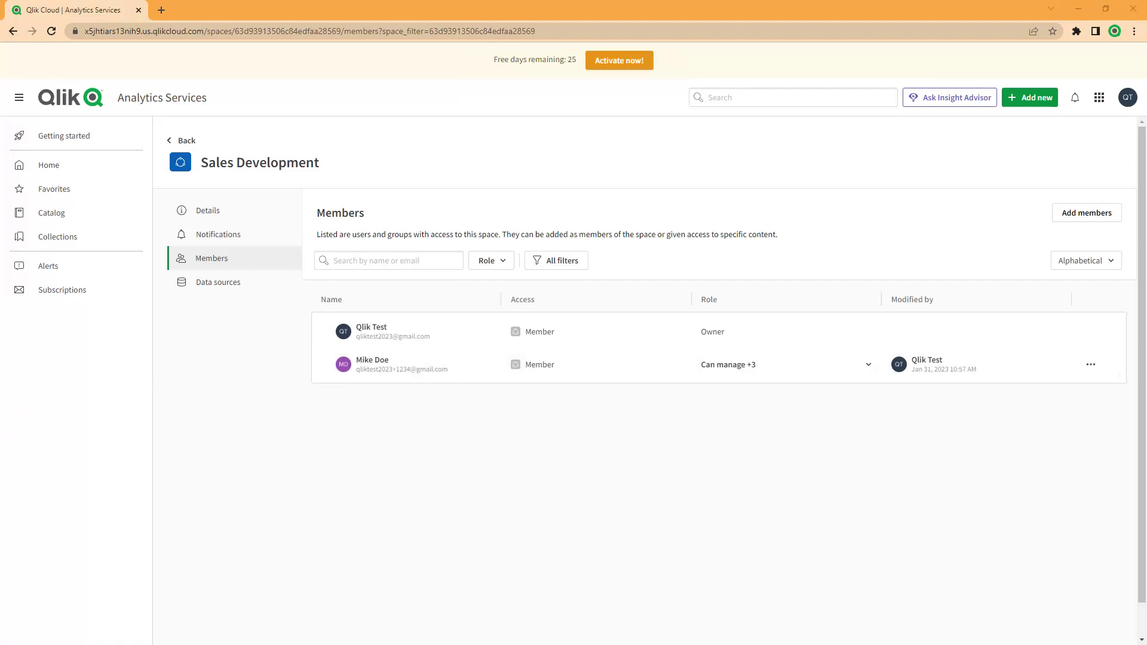
key("alt+Tab")
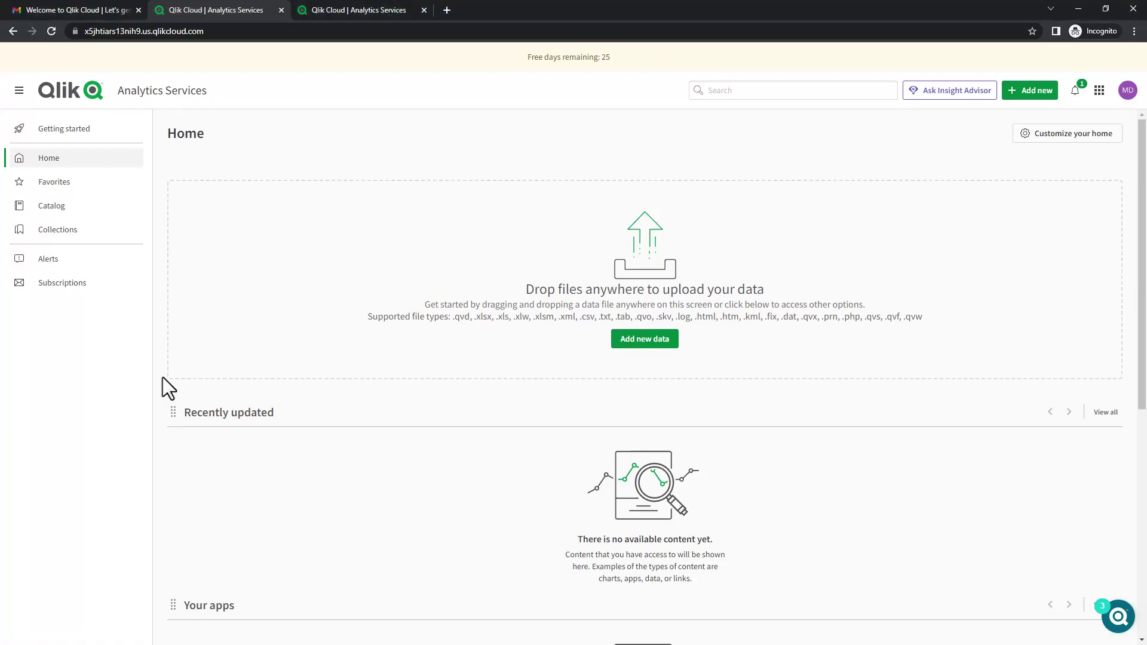
In the Catalog, filter to the Sales Development space and open the 2023_getting_started app.
left_click(62, 203)
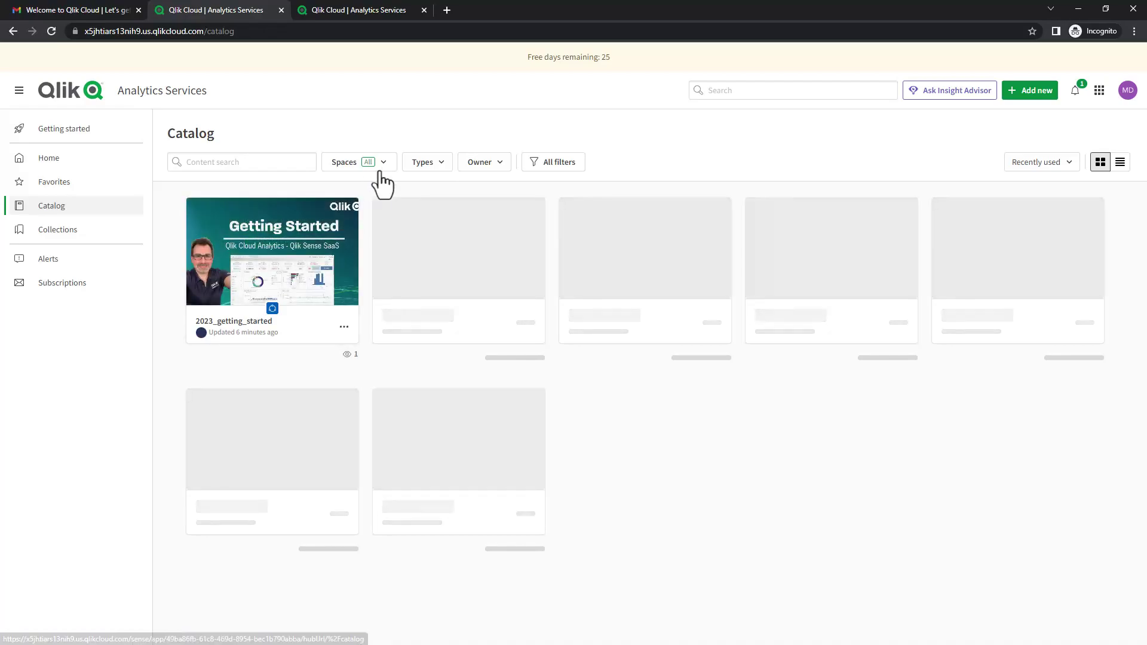
left_click(383, 164)
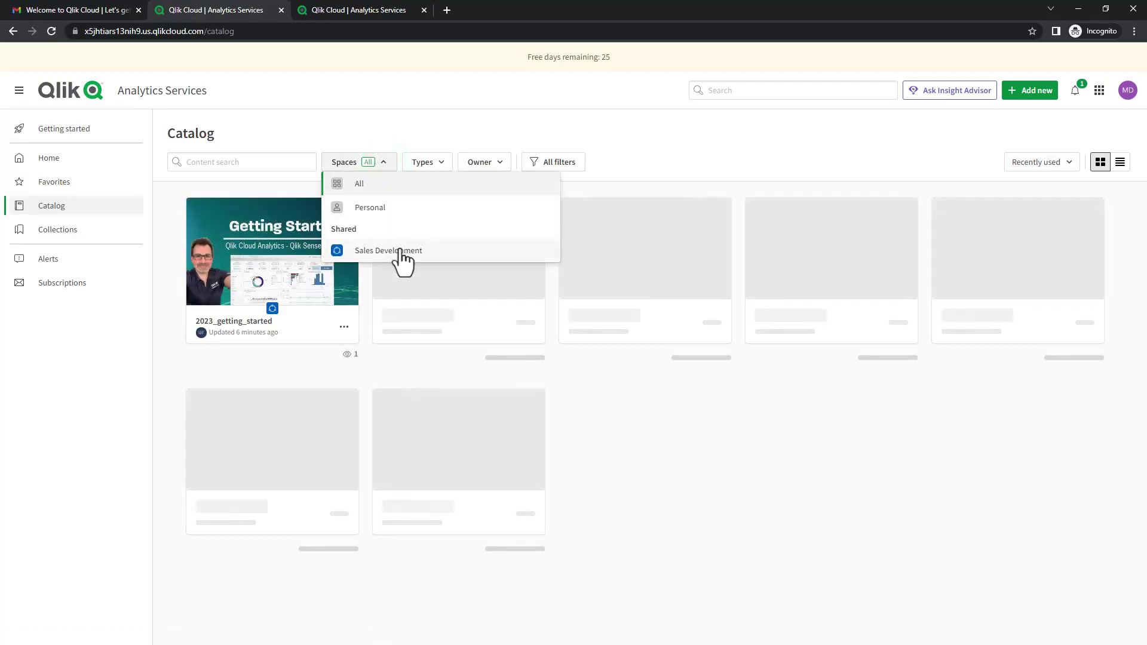
left_click(400, 251)
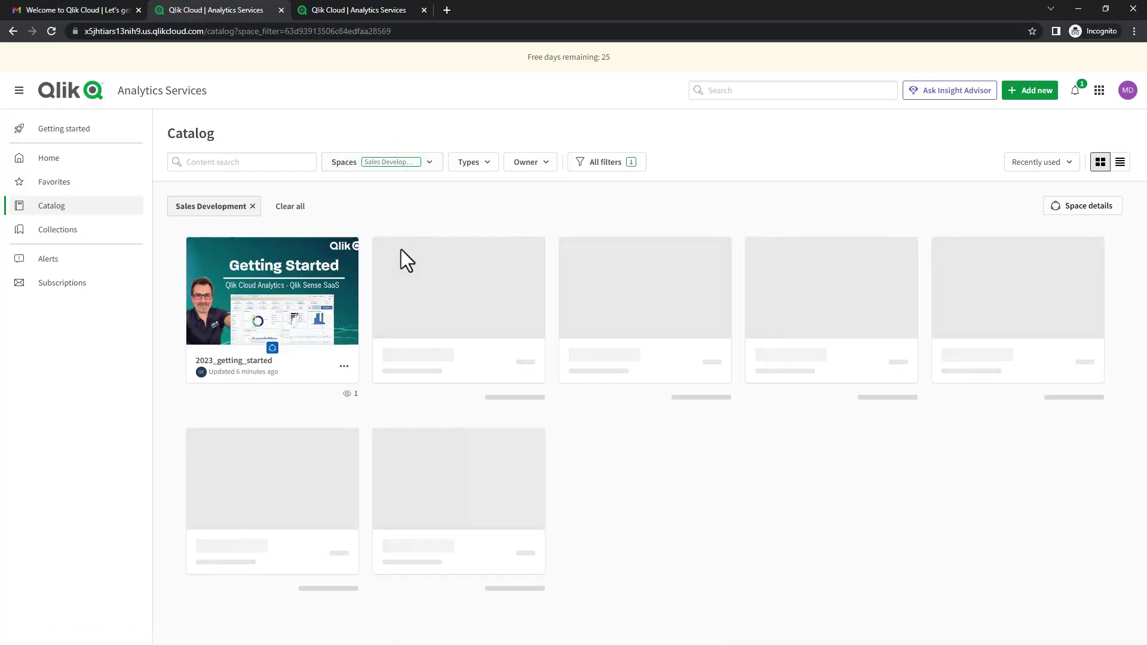
left_click(306, 312)
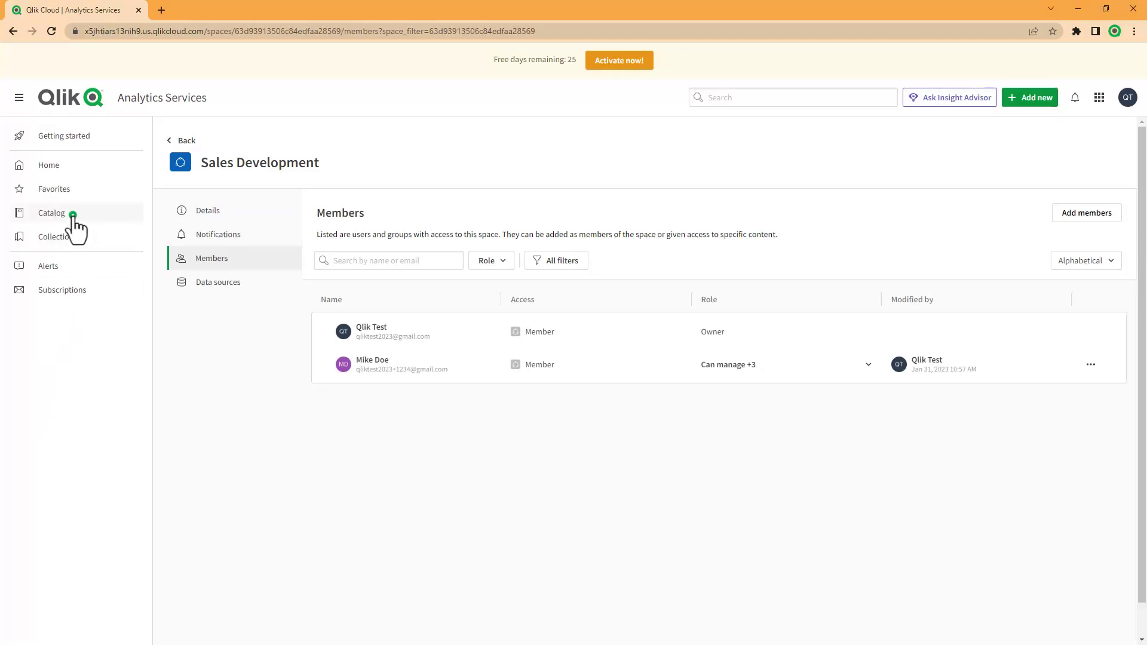
As owner, open 2023_getting_started and duplicate My new sheet.
left_click(52, 214)
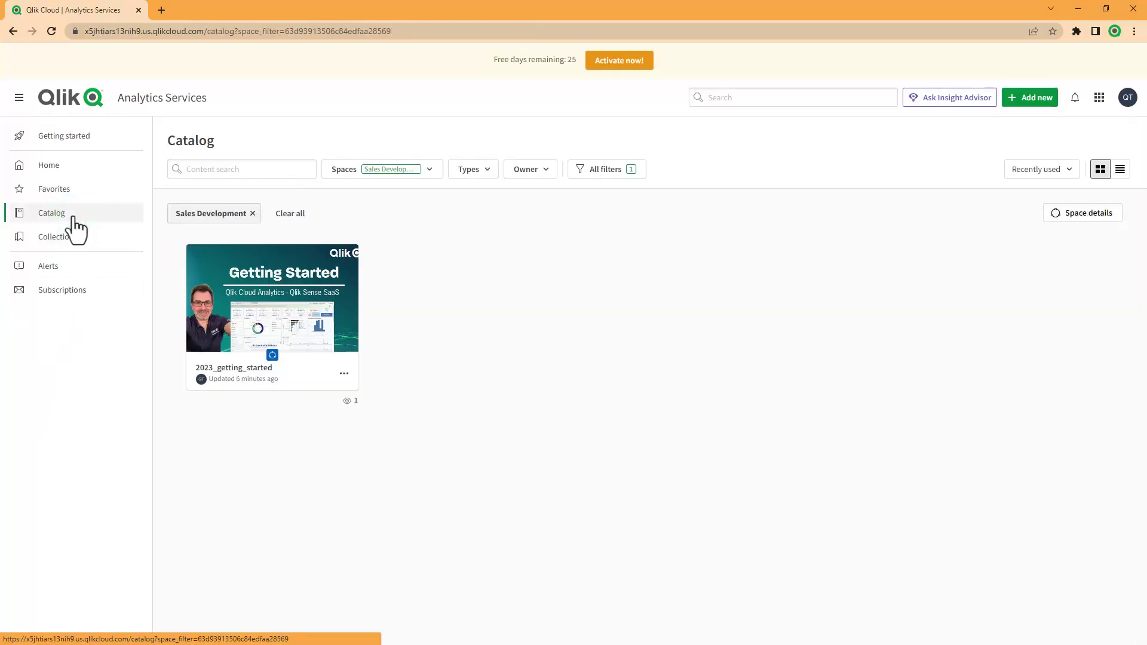
left_click(251, 318)
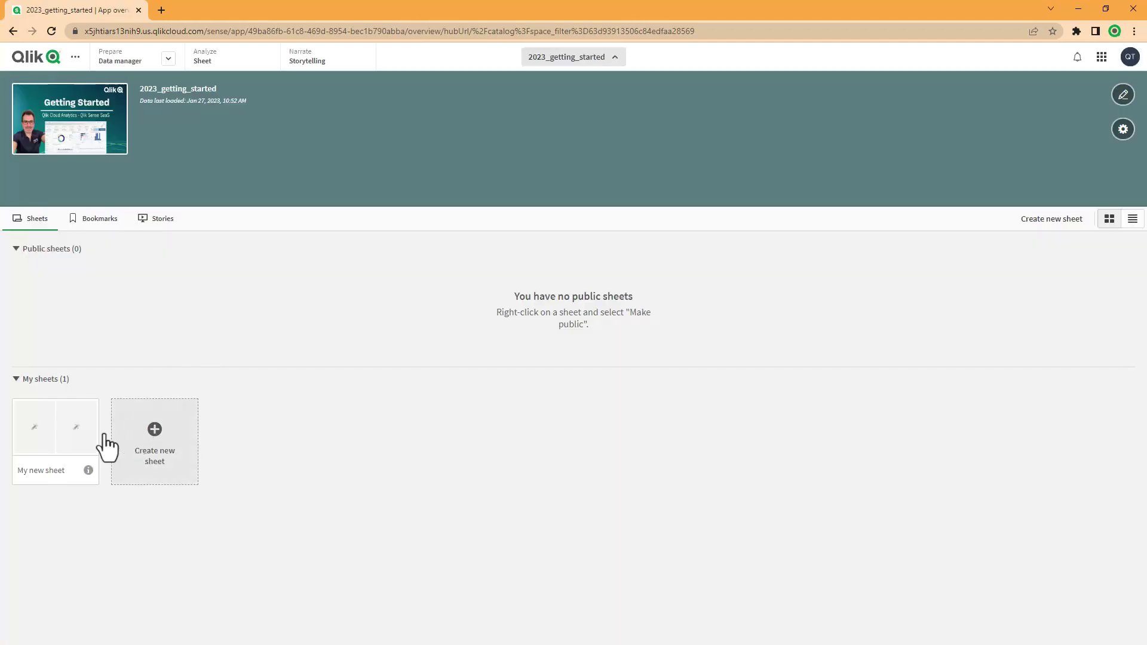
right_click(58, 434)
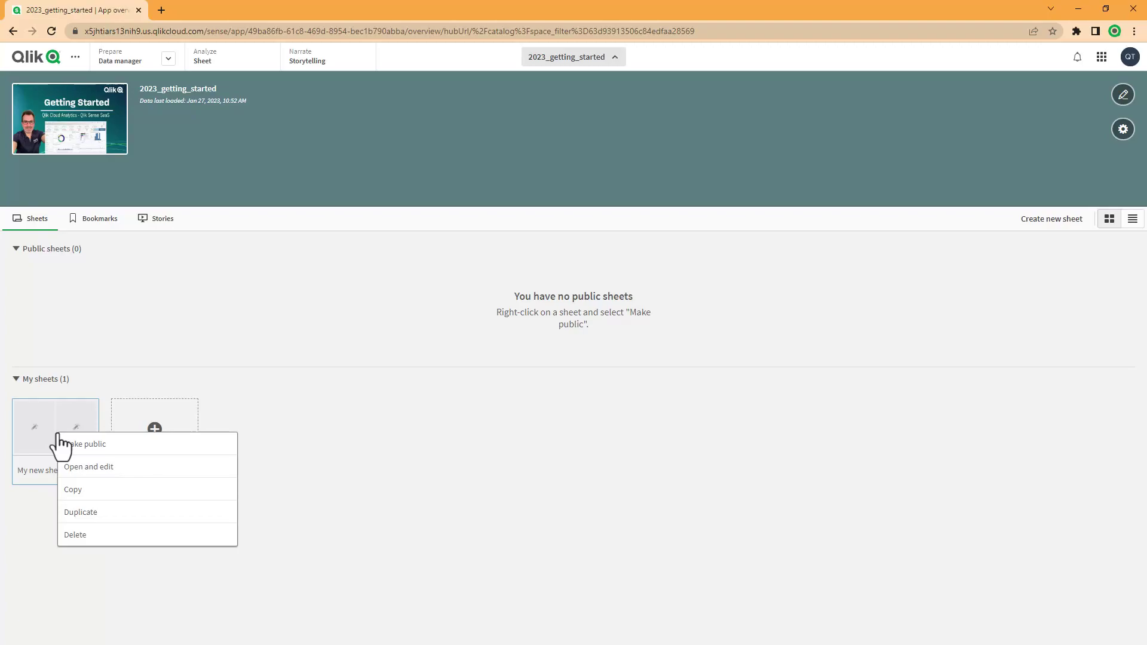
left_click(73, 512)
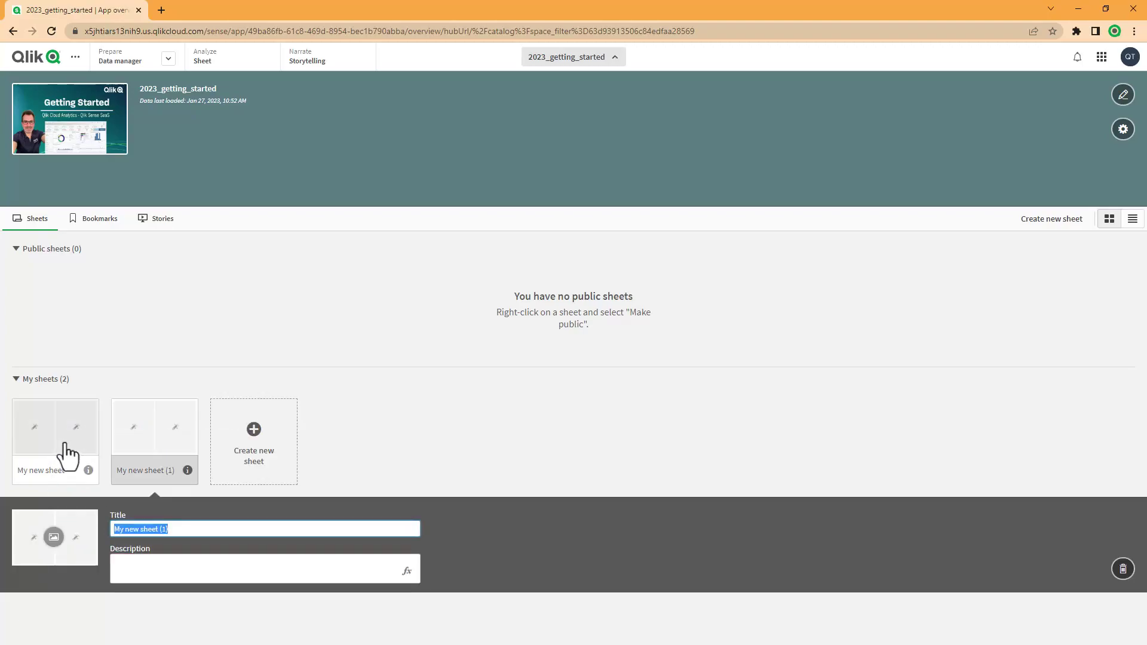
Make the copy My new sheet (1) public, leaving the original personal.
right_click(151, 439)
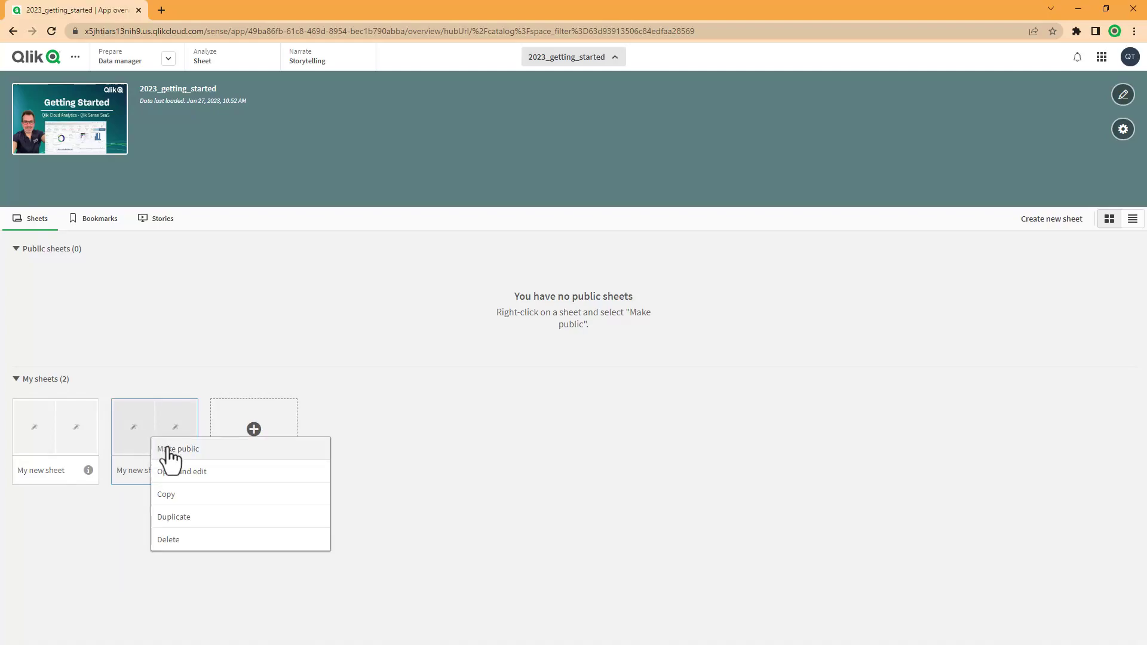
left_click(168, 449)
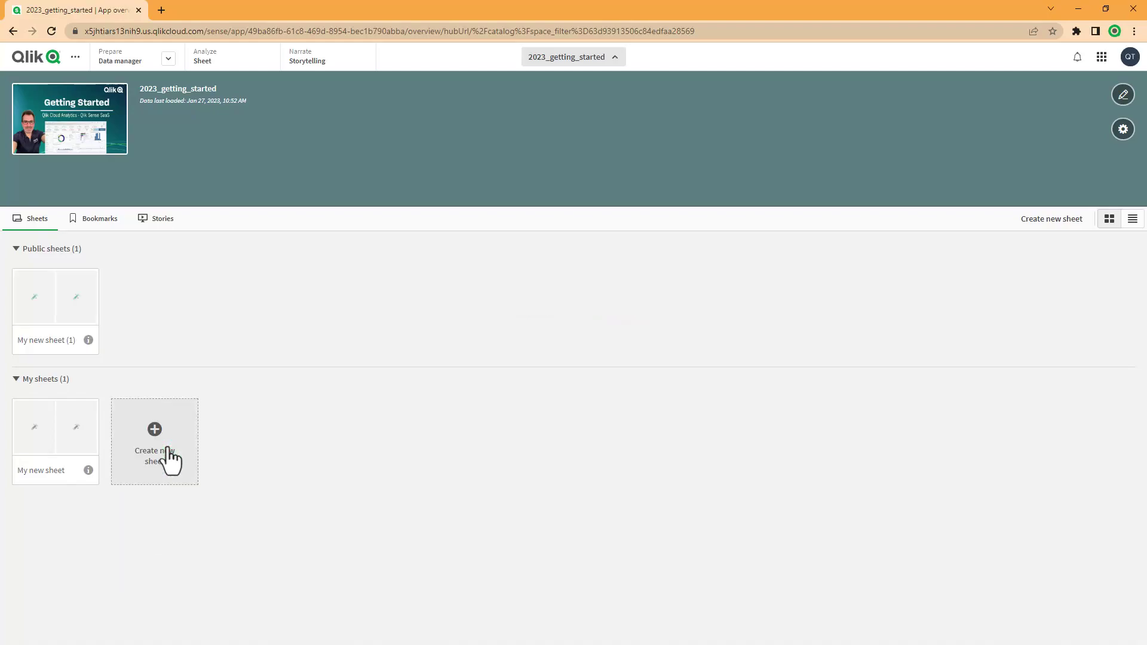
right_click(62, 420)
left_click(259, 392)
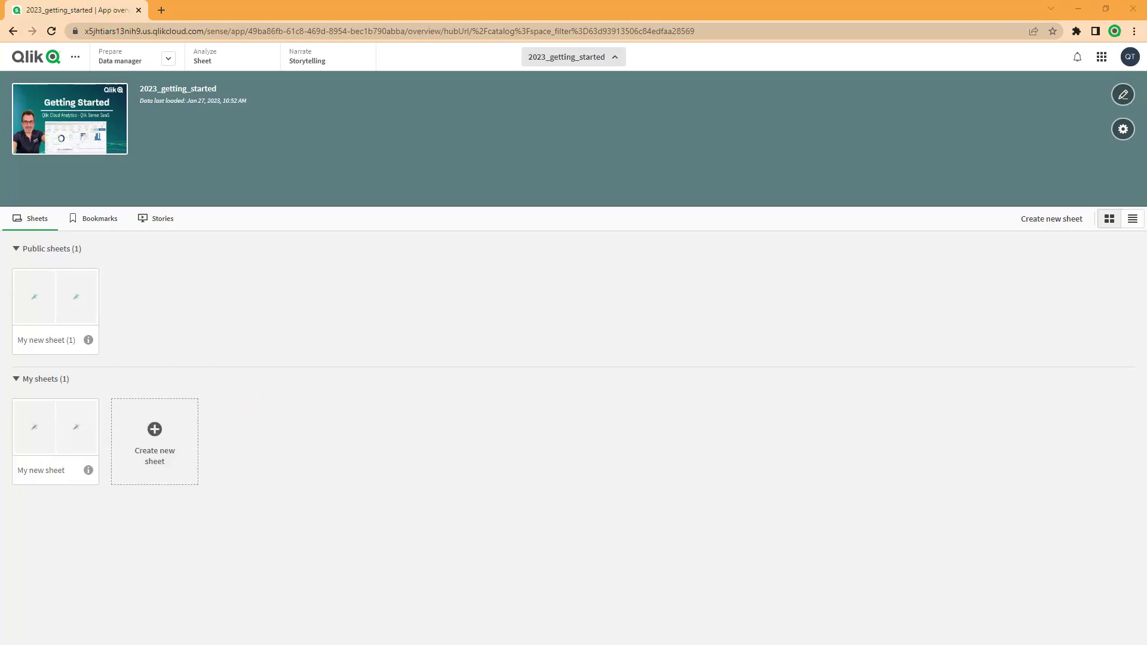
key("alt+Tab")
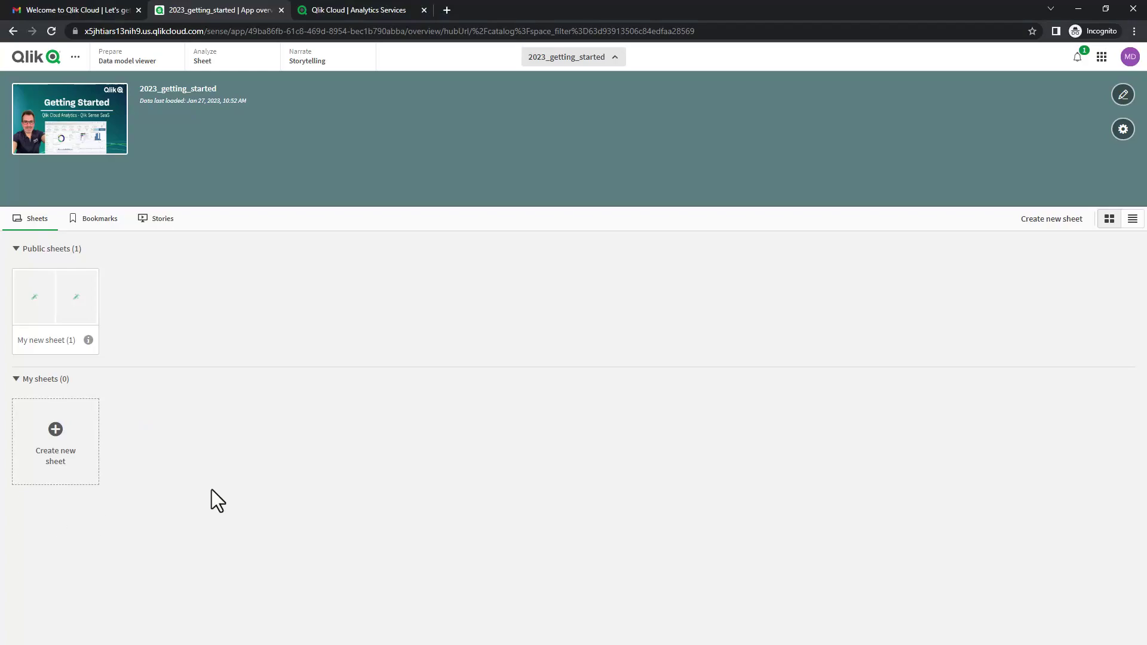
Open the public sheet My new sheet (1), duplicate it as My new sheet (1) (1), and list all sheets.
left_click(76, 323)
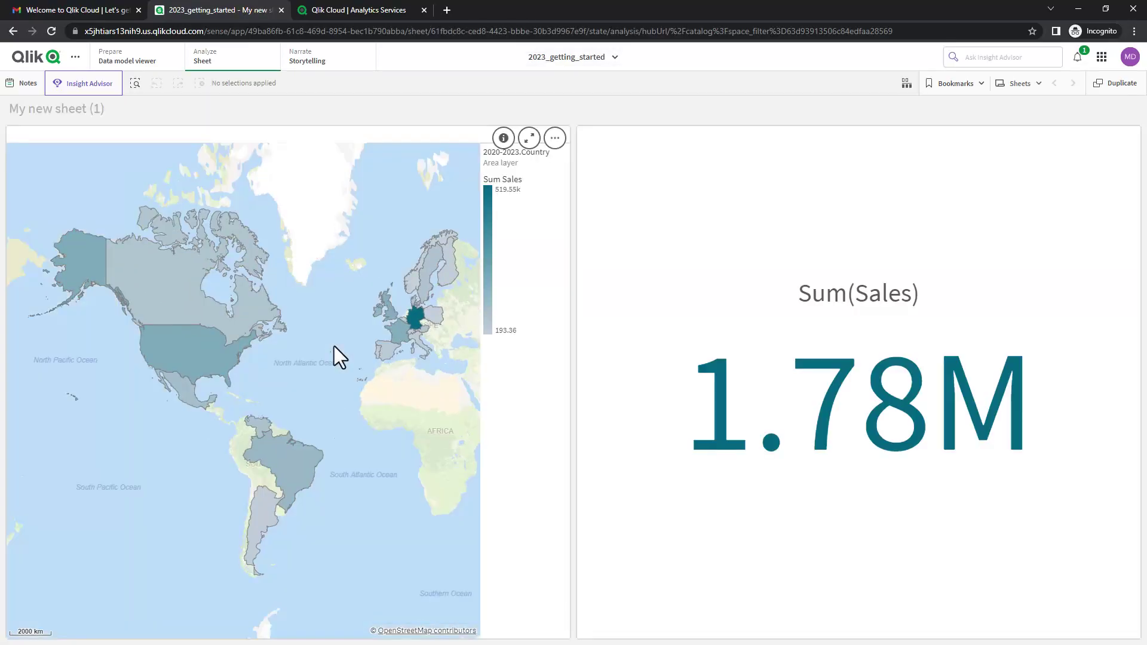
left_click(1113, 83)
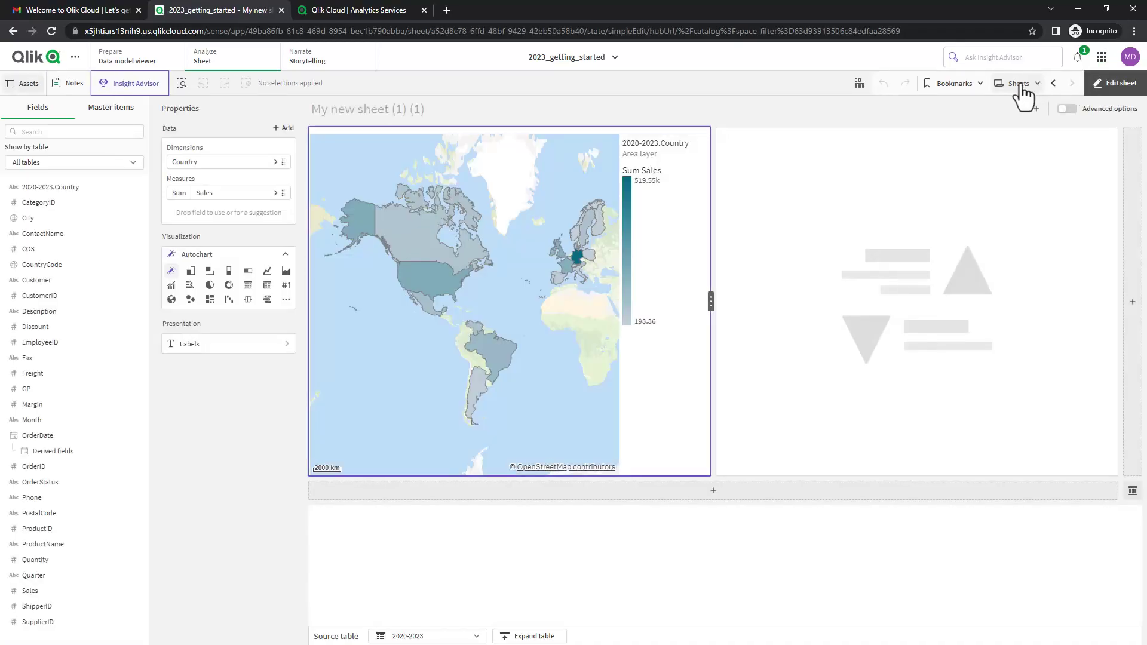
left_click(1022, 85)
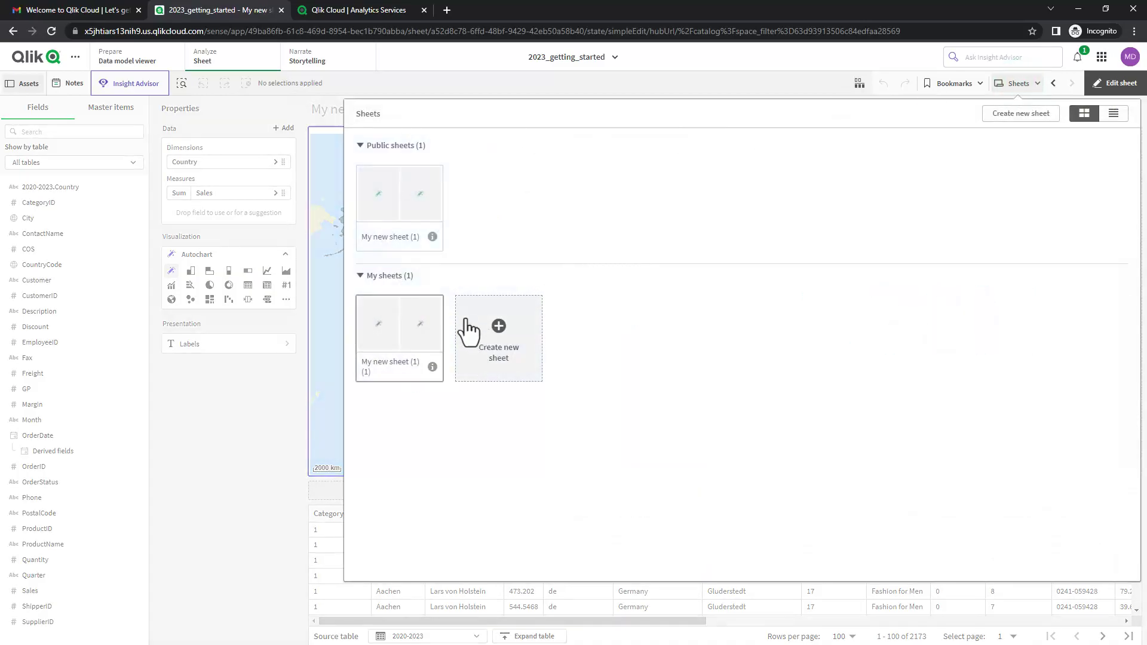